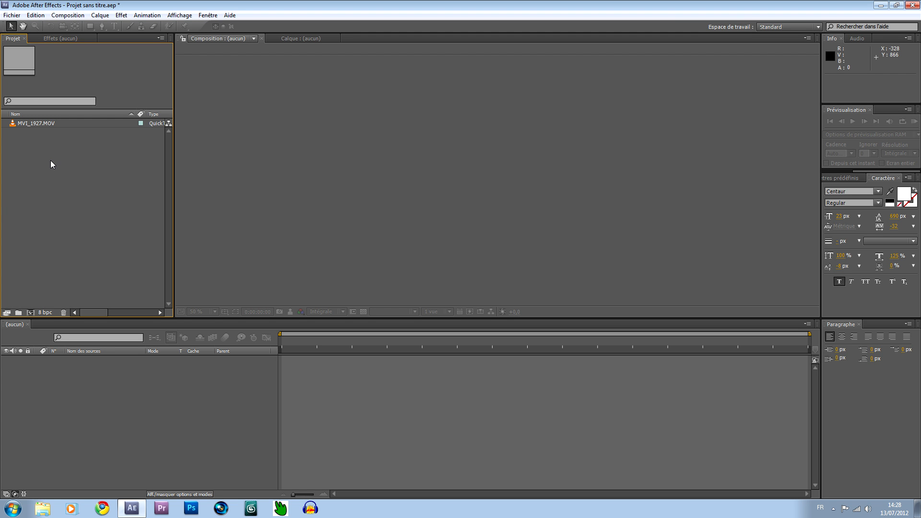
Step: Create a composition from MVI_1927.MOV and set the current time to the gunshot frame at 0:00:02:20
left_click_drag(32, 122, 31, 313)
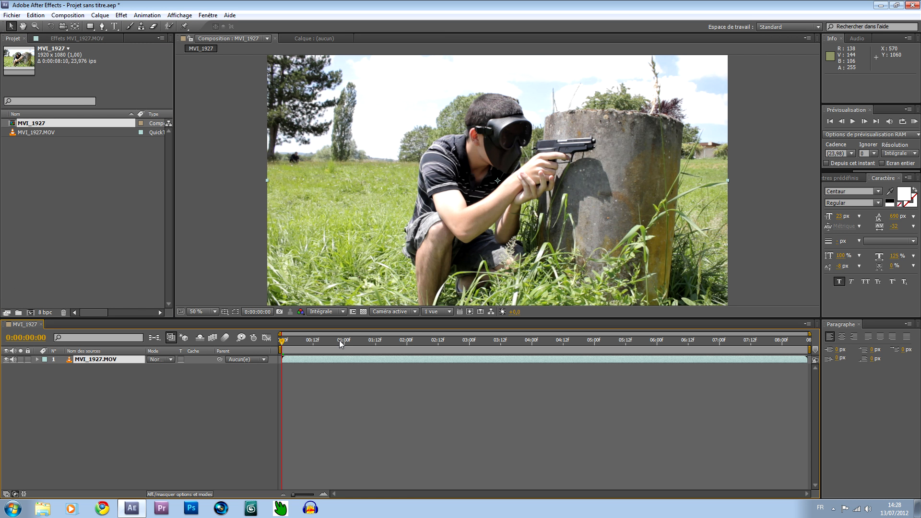
left_click(381, 342)
left_click_drag(383, 343, 451, 344)
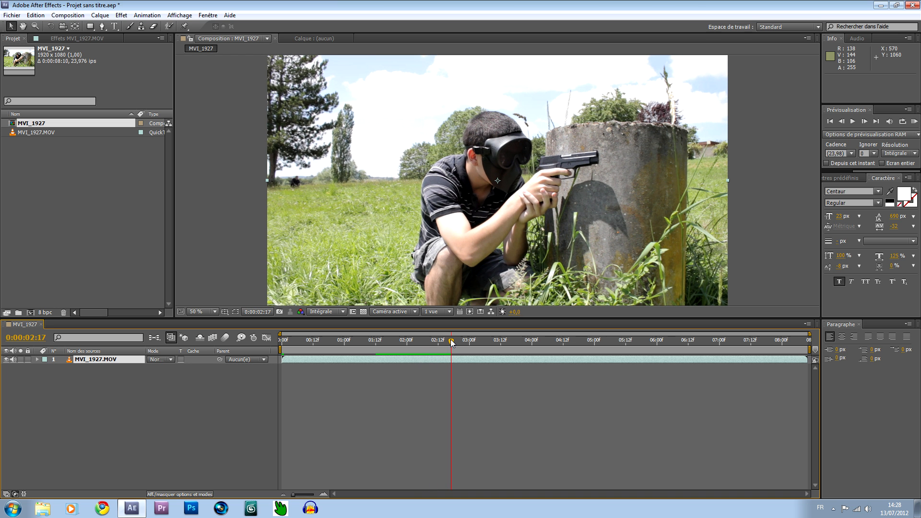
left_click_drag(452, 342, 455, 343)
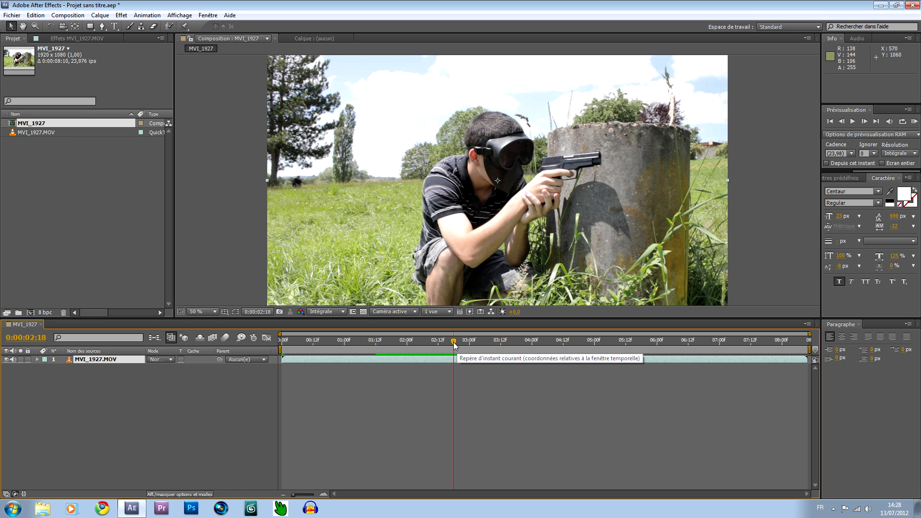
left_click_drag(455, 345, 459, 344)
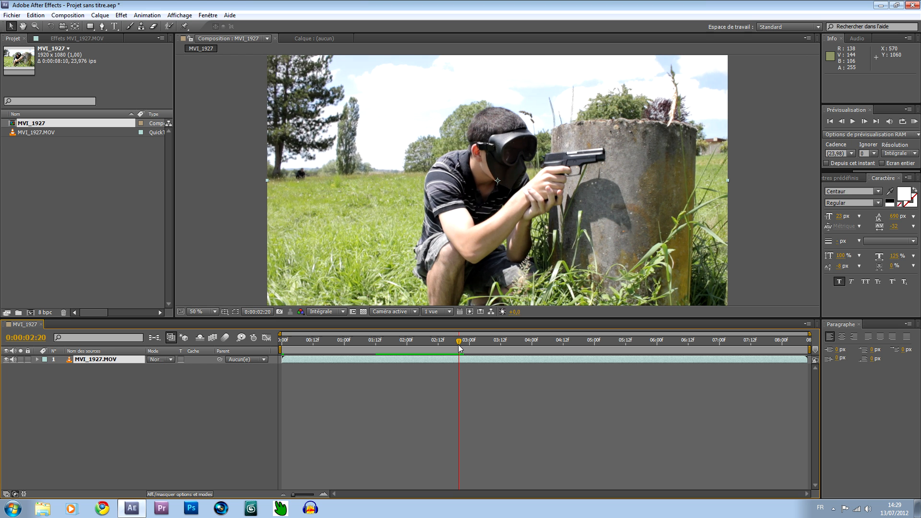
key("Page_Down")
key("Page_Down")
key("Page_Up")
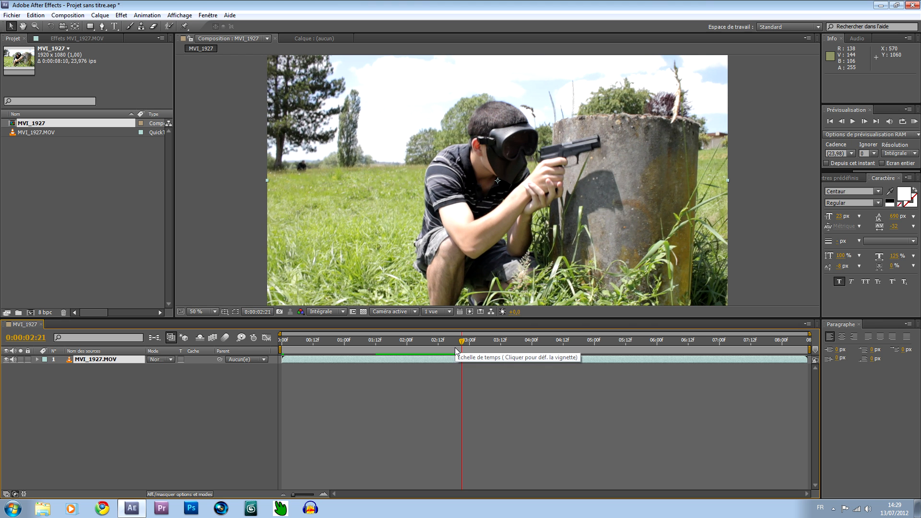
key("Page_Up")
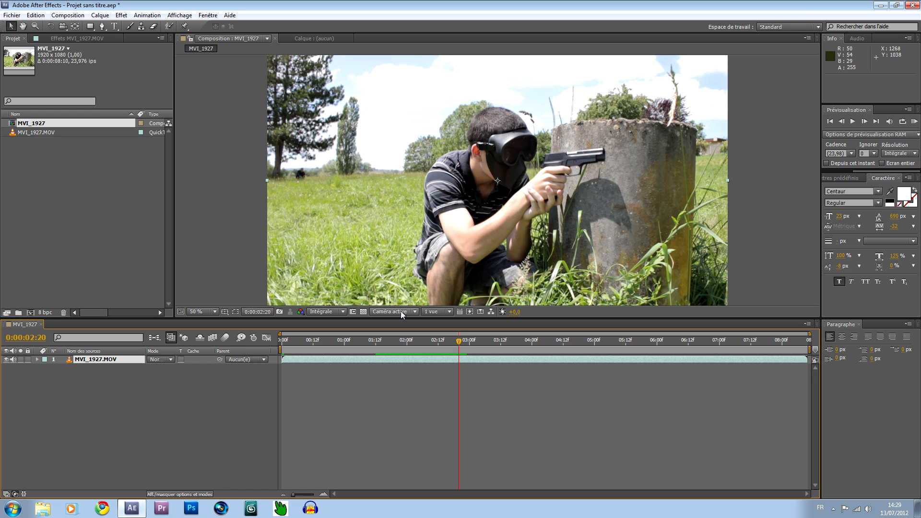
Step: Browse in Adobe Bridge to the 11. Muzzle_Flashes folder and import Muzzle_Flash_12.mov into the After Effects project
left_click(11, 16)
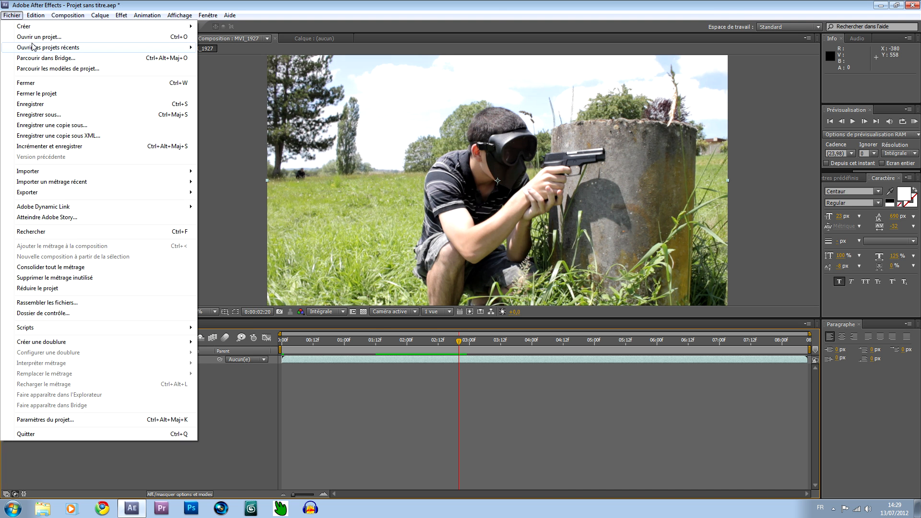
left_click(50, 58)
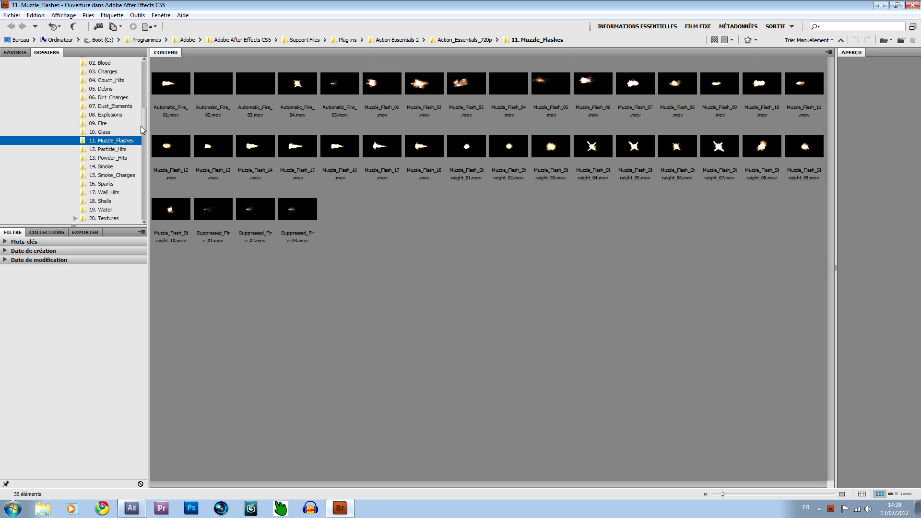
left_click(106, 116)
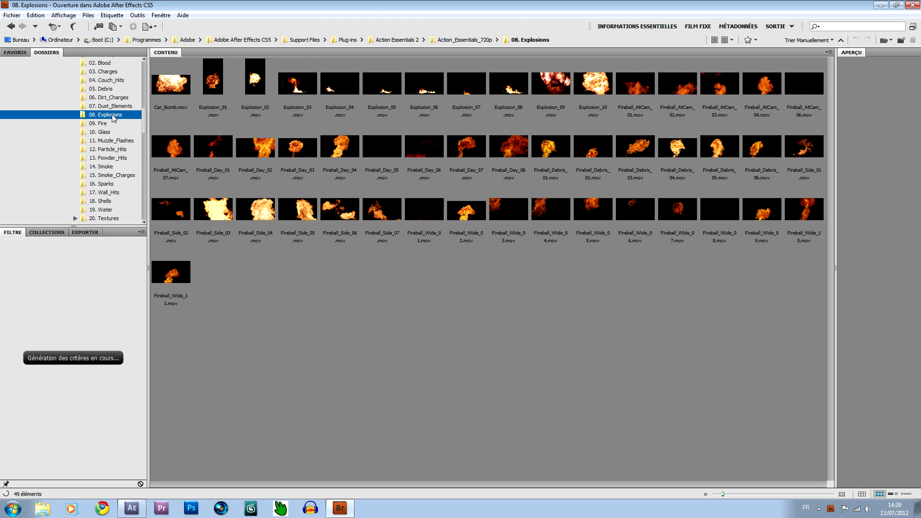
left_click(114, 141)
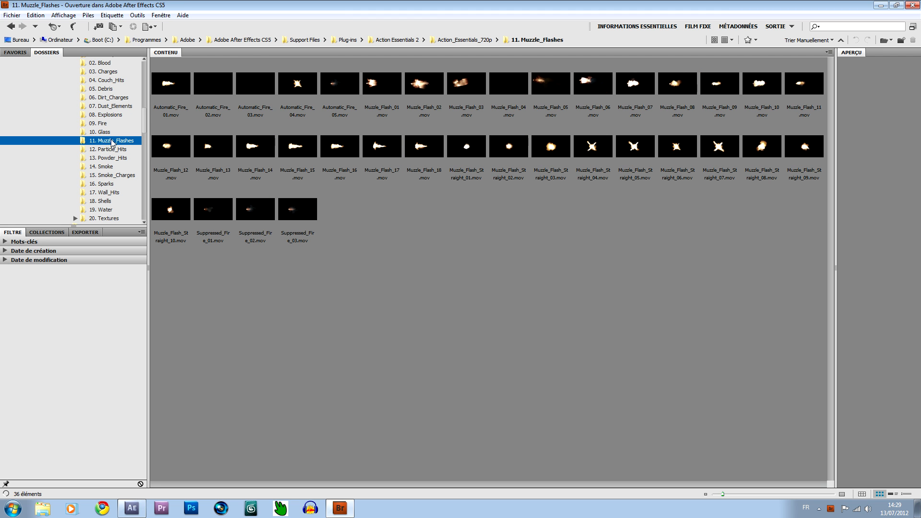
left_click(169, 146)
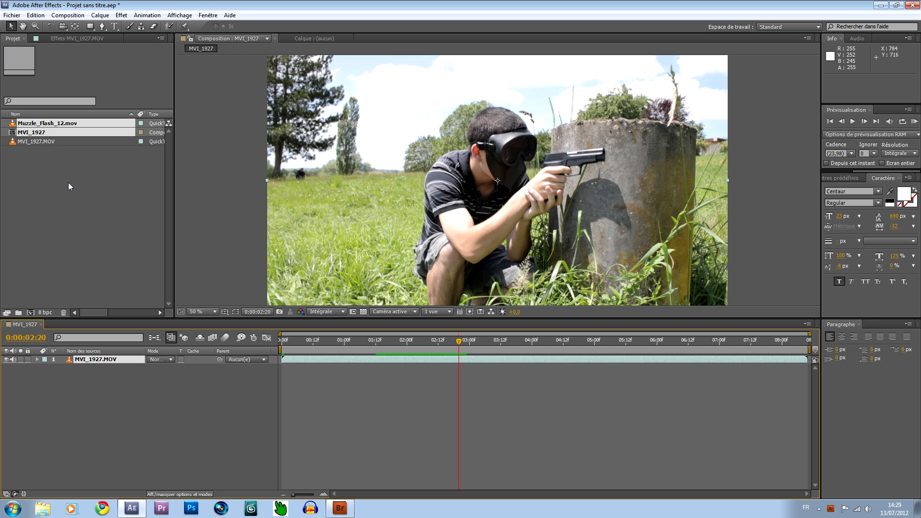
left_click(68, 182)
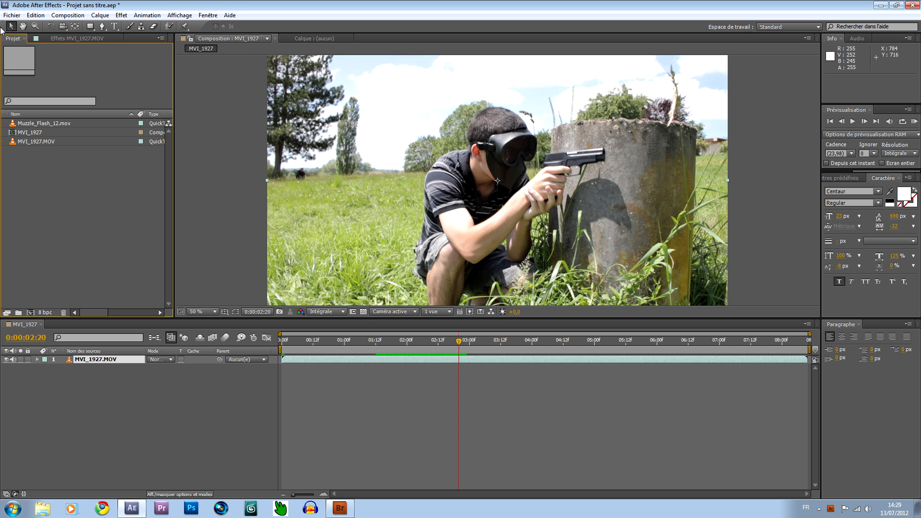
Step: Switch to Adobe Bridge and import 9.MP4 from the Corridor folder into the After Effects project
left_click(340, 508)
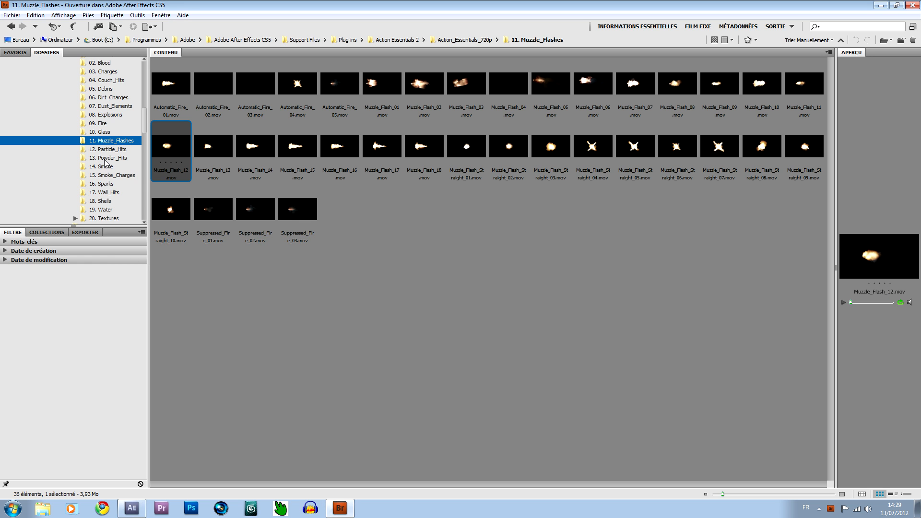
left_click(106, 158)
scroll(115, 174, "down", 3)
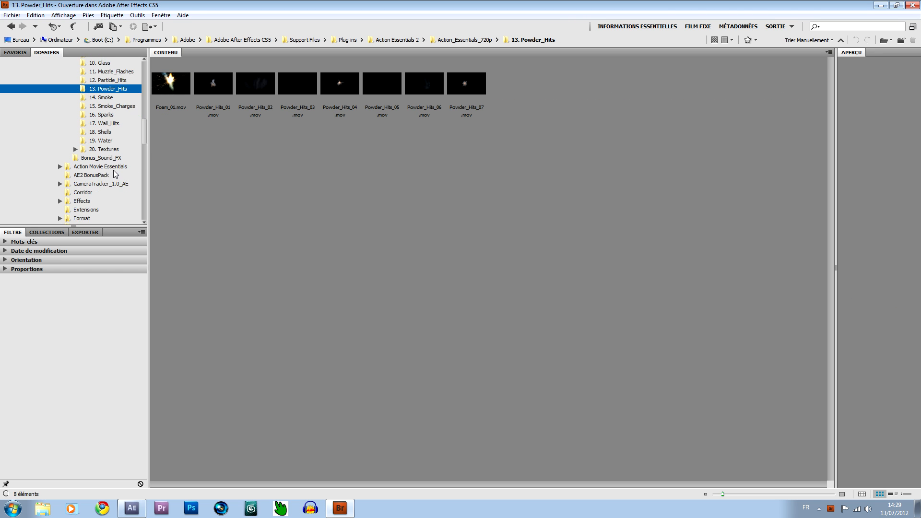
scroll(116, 174, "down", 1)
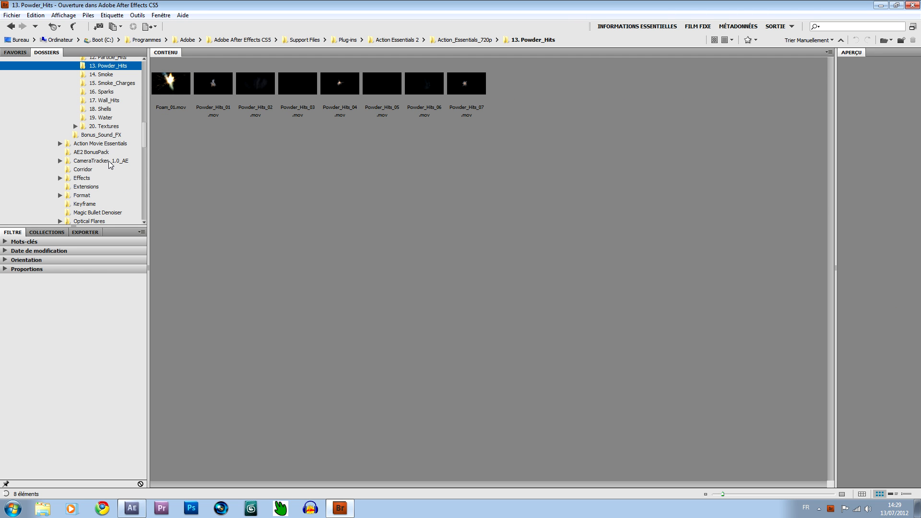
left_click(82, 170)
double_click(507, 83)
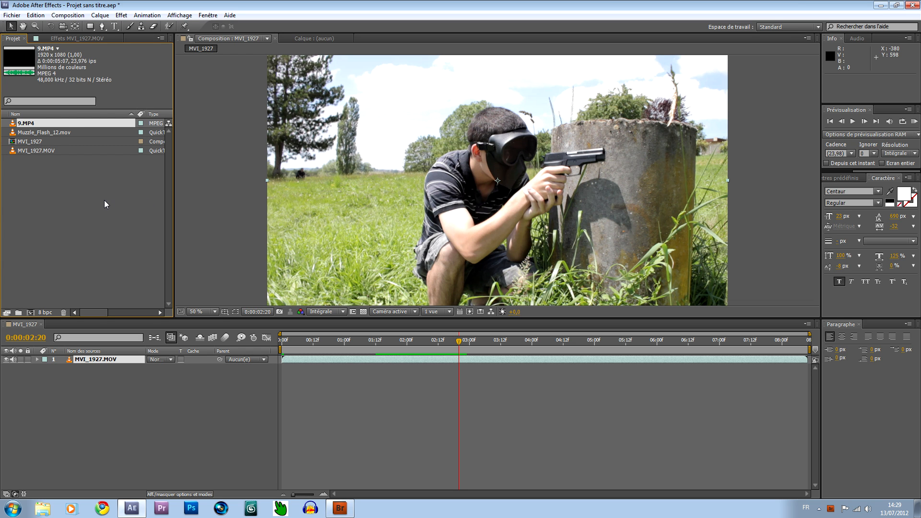
left_click(105, 201)
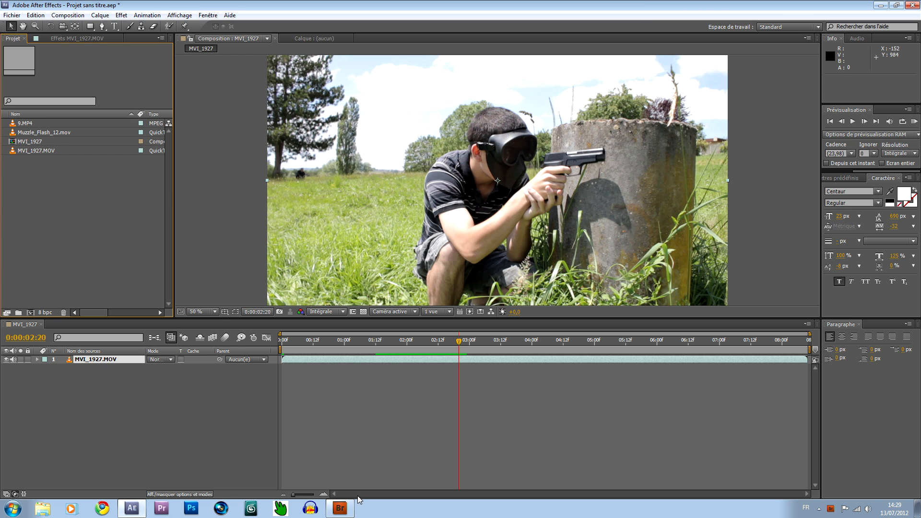
left_click(41, 122)
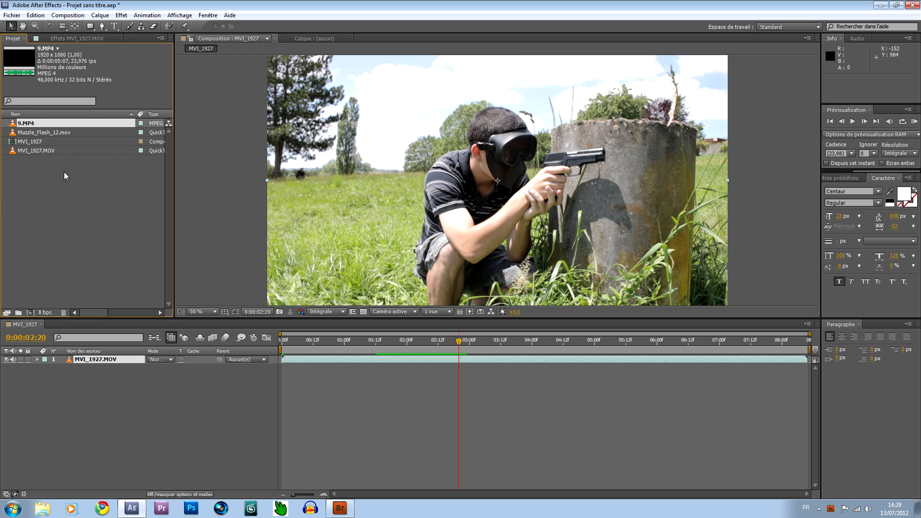
left_click(350, 510)
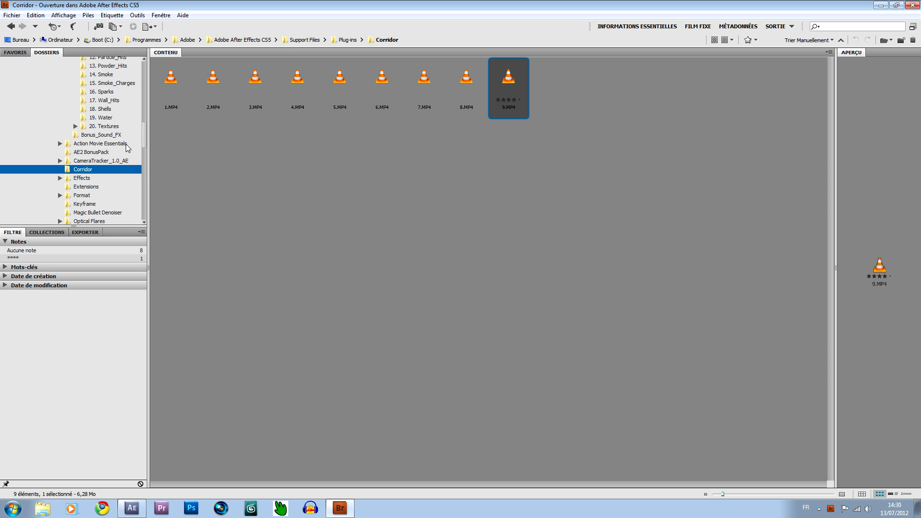
left_click(134, 507)
Step: Add Muzzle_Flash_12.mov above the footage starting at 0:00:02:20 and move the flash to the pistol's muzzle
left_click(43, 215)
left_click_drag(42, 133, 477, 362)
left_click_drag(464, 180, 518, 165)
Step: Scale the muzzle flash layer to 120%, rotate it to -4°, and realign it with the barrel at position 1740, 424
left_click(37, 360)
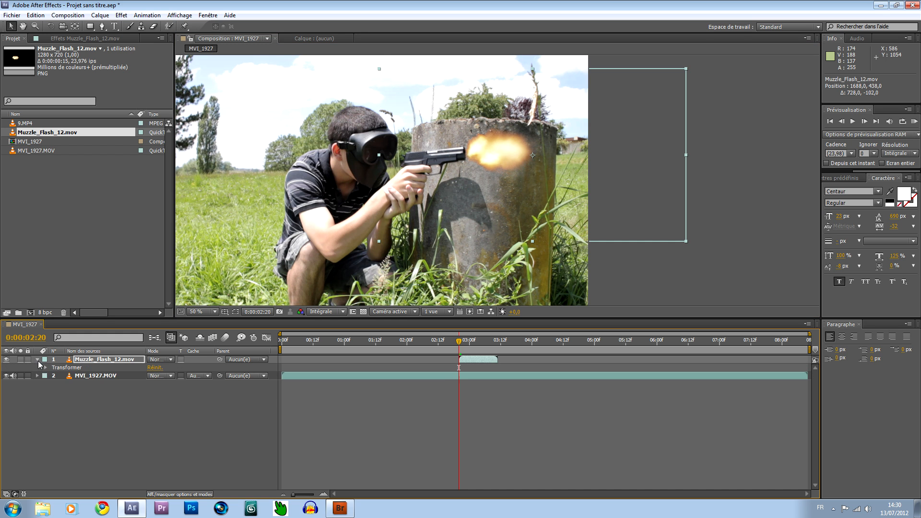
left_click(46, 368)
left_click_drag(159, 400, 188, 392)
mouse_move(487, 153)
left_mouse_down()
mouse_move(520, 147)
mouse_move(500, 149)
left_mouse_up()
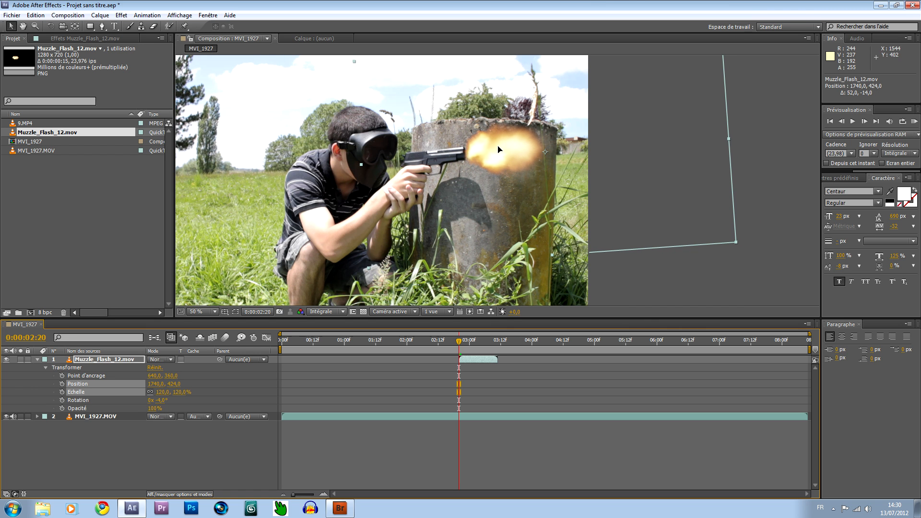
left_click(37, 360)
Step: Switch to Adobe Bridge and import Suppressed_Fire_03.mov from the 11. Muzzle_Flashes folder
left_click(340, 509)
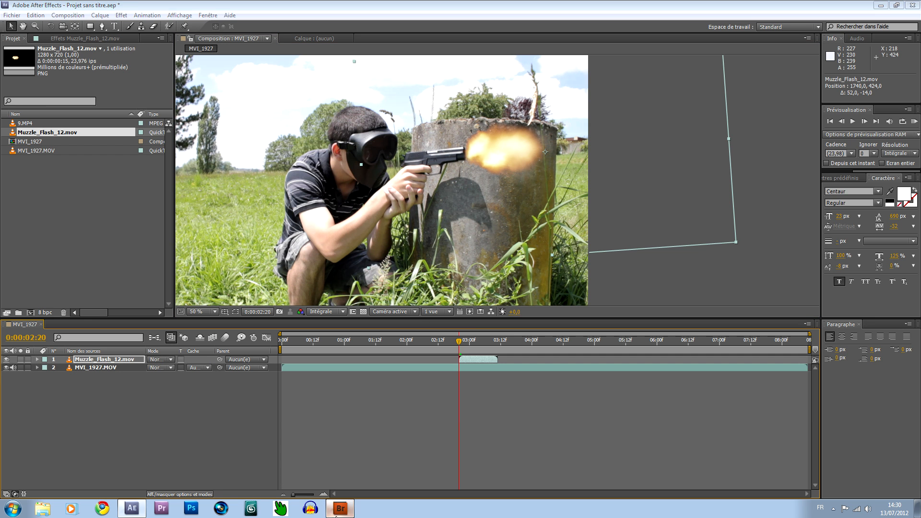
scroll(91, 124, "up", 3)
scroll(96, 123, "up", 2)
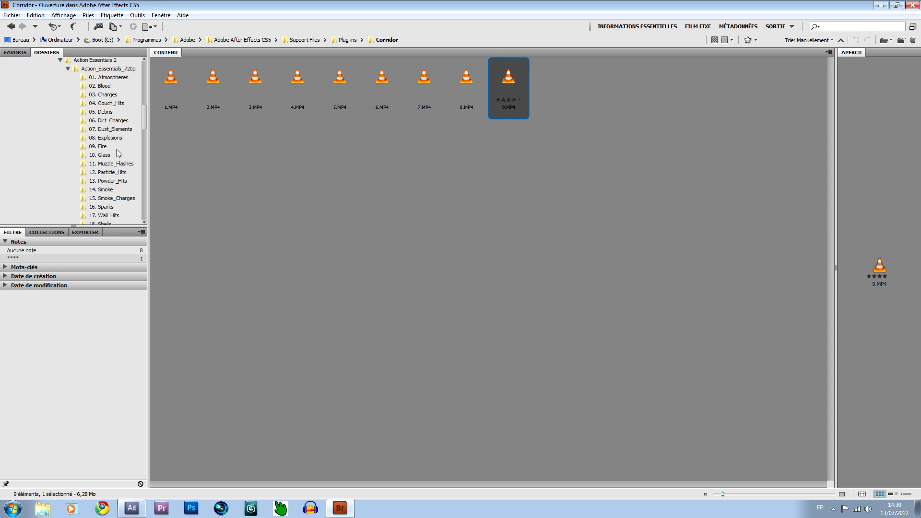
left_click(124, 166)
double_click(300, 212)
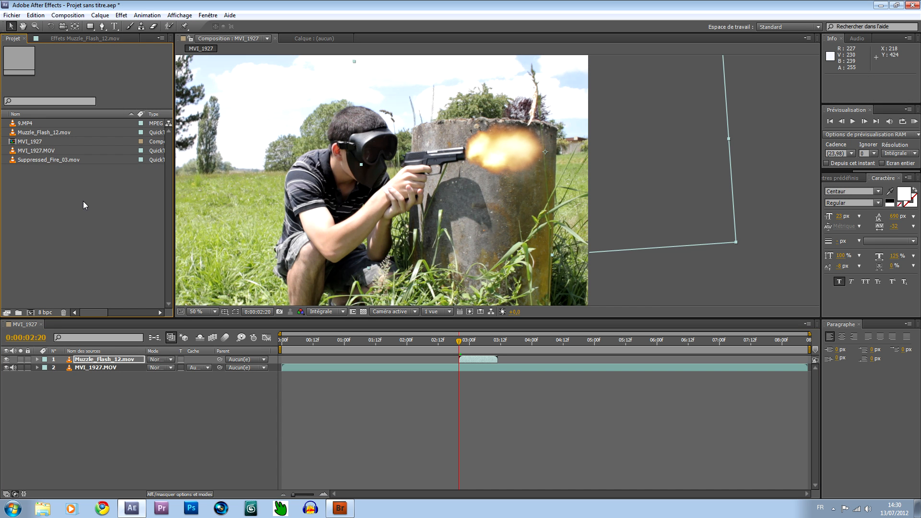
Step: Add Suppressed_Fire_03.mov as the uppermost layer starting at 0:00:02:20 and place it at the pistol's muzzle, position 1708, 414
left_click_drag(52, 159, 120, 364)
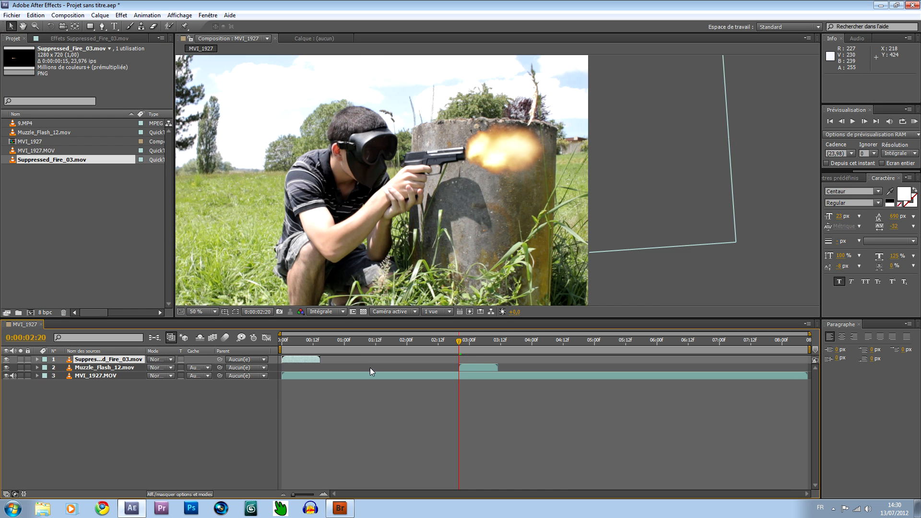
left_click_drag(293, 362, 476, 361)
left_click_drag(276, 176, 456, 145)
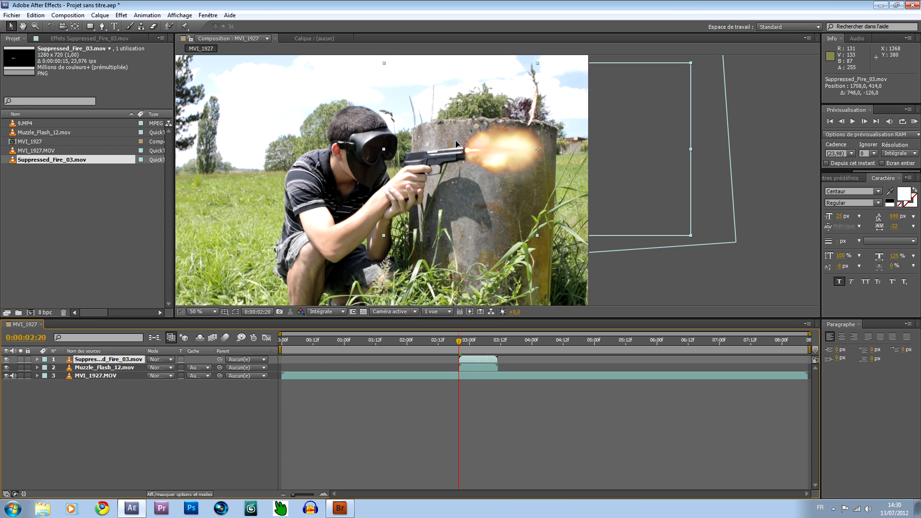
Step: Hide the Muzzle_Flash_12.mov layer, then rotate Suppressed_Fire_03.mov to -2° and align it with the barrel at position 1708, 404
left_click(6, 367)
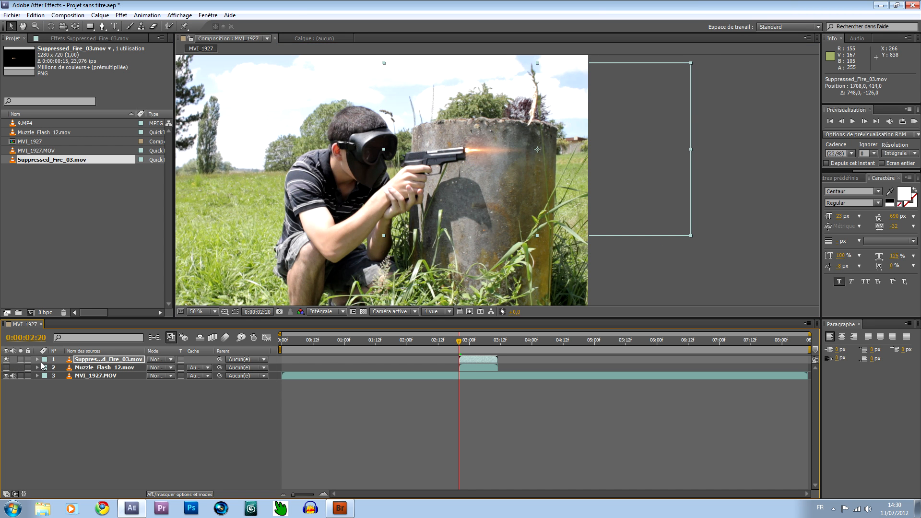
left_click(37, 360)
left_click(46, 368)
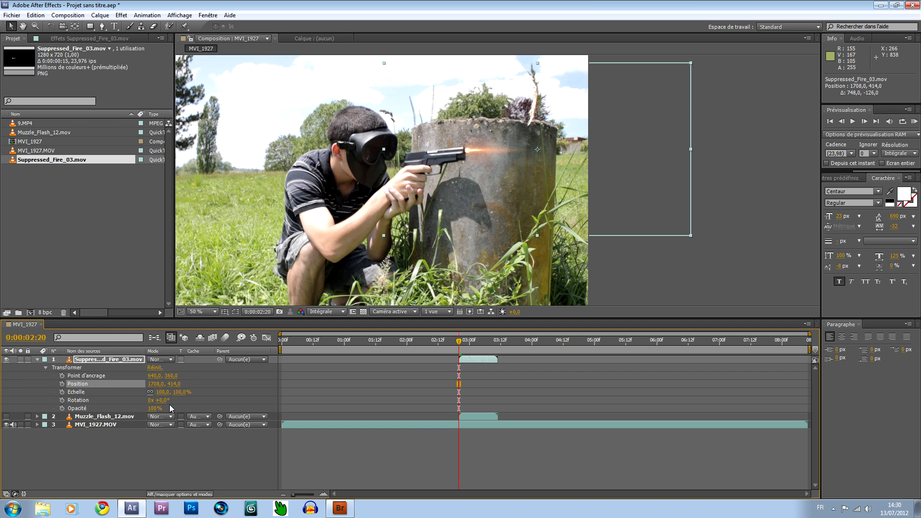
left_click_drag(165, 404, 163, 403)
scroll(436, 175, "up", 1)
left_click_drag(481, 155, 450, 224)
left_click_drag(413, 200, 412, 194)
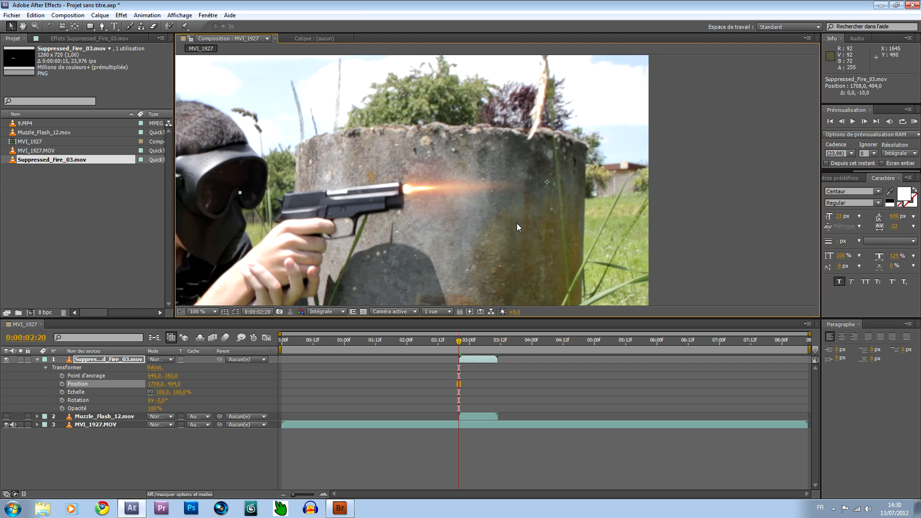
Step: Stretch the Suppressed_Fire_03.mov layer to about 114% by 91% and move it back onto the muzzle at position 1748, 403
key("comma")
left_click_drag(680, 262, 702, 254)
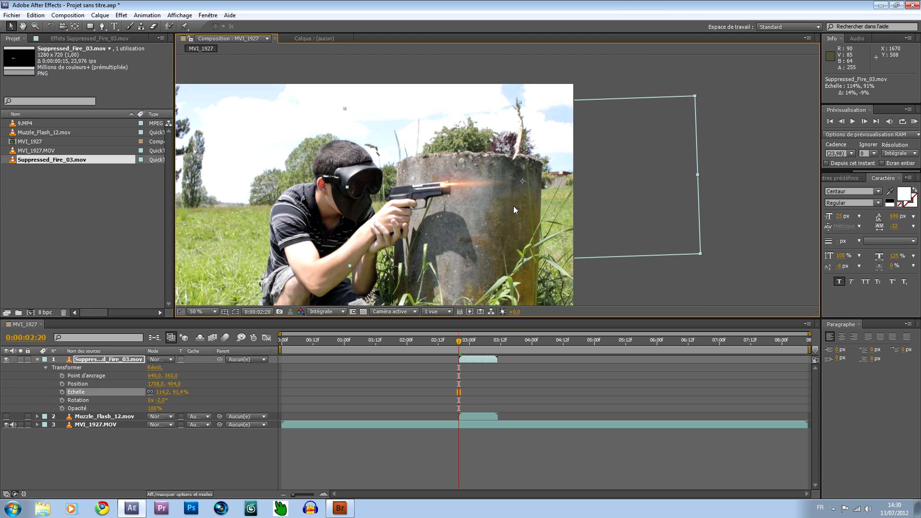
key("period")
left_click_drag(389, 191, 407, 191)
left_click(37, 359)
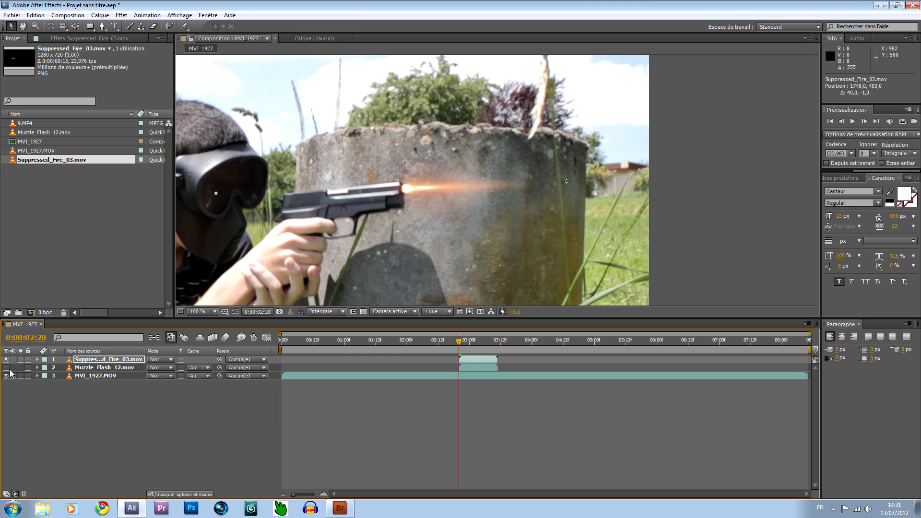
Step: Show the Muzzle_Flash_12.mov layer again and place the Suppressed_Fire_03.mov layer directly beneath it
left_click(6, 367)
key("comma")
left_click(105, 353)
left_click_drag(104, 359, 104, 370)
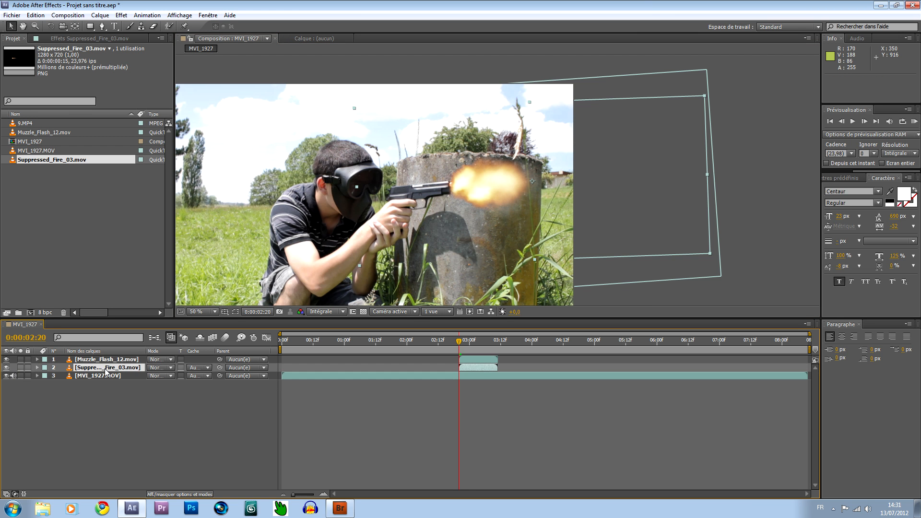
left_click(104, 402)
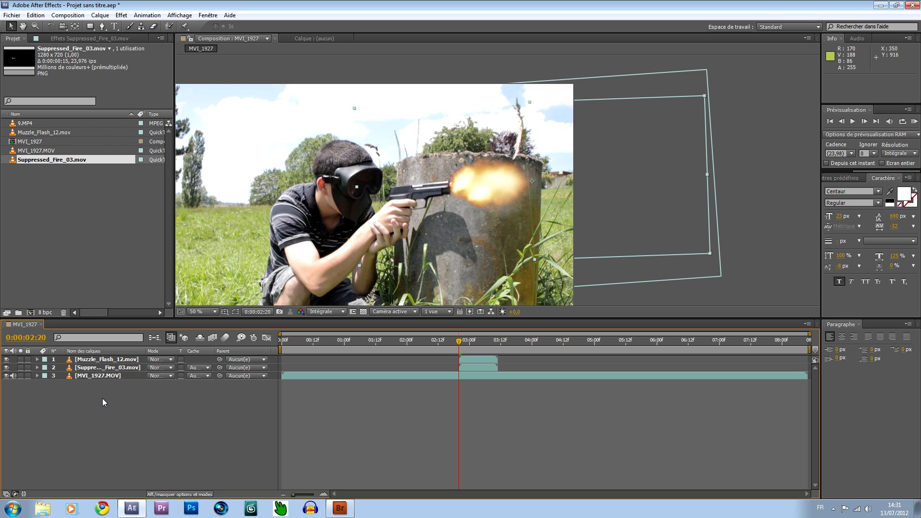
Step: Apply the CC Radial Fast Blur effect to the Muzzle_Flash_12.mov layer and set its Amount to 65
left_click(129, 360)
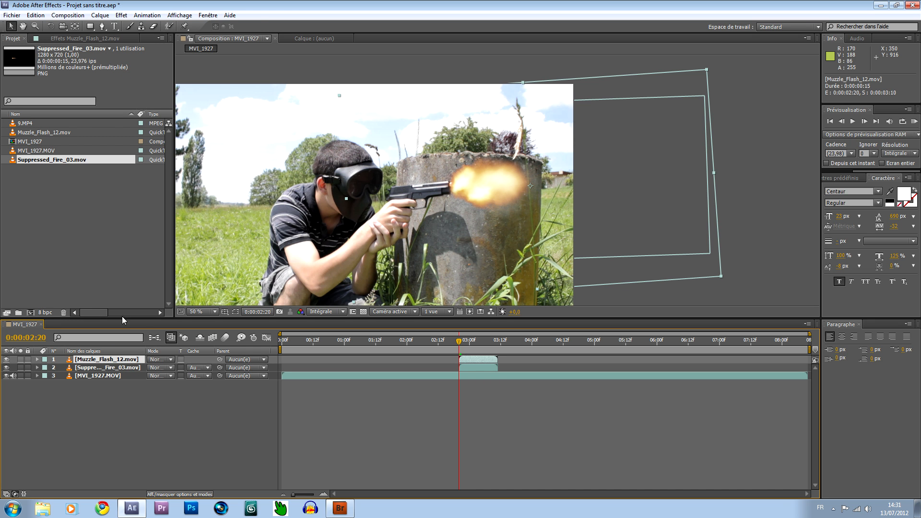
left_click(122, 15)
mouse_move(179, 85)
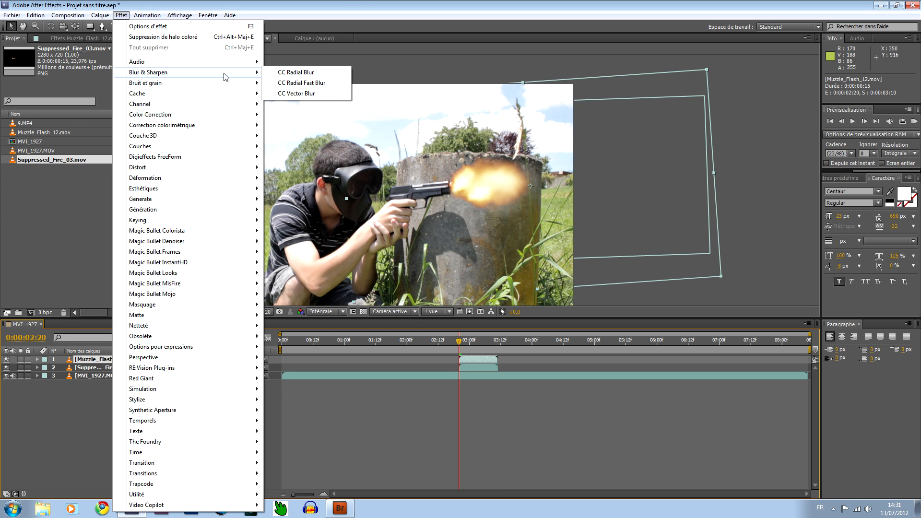
left_click(323, 84)
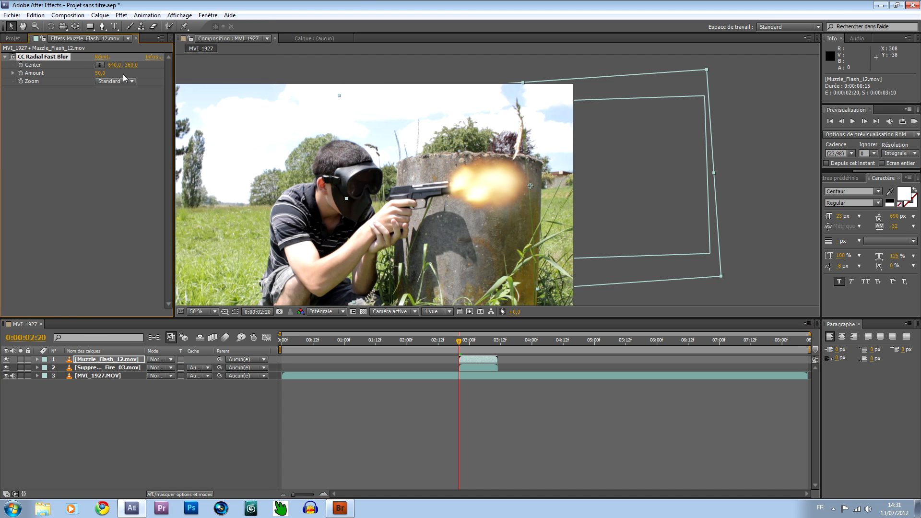
left_click(101, 73)
type("65")
key("Return")
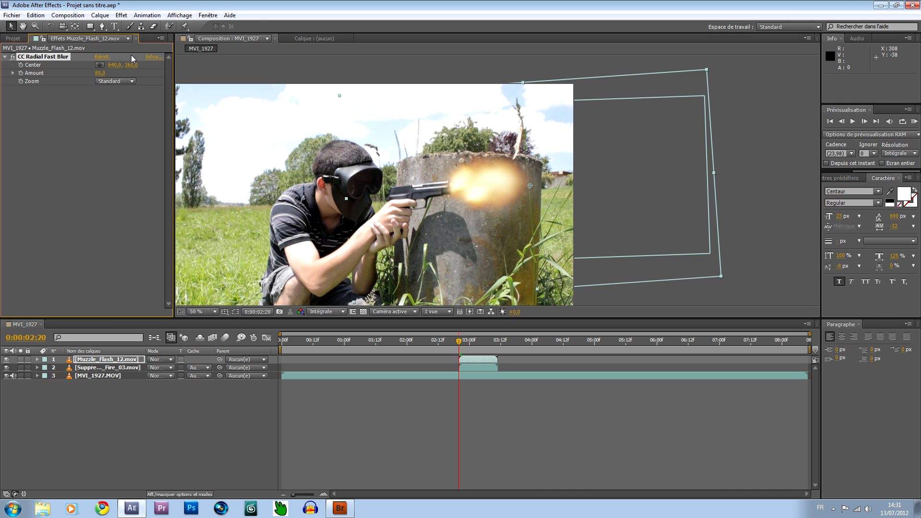
Step: Add the Flou accéléré effect to Muzzle_Flash_12.mov with an Intensité of 5, then nudge the layer to position 1746, 422
left_click(121, 15)
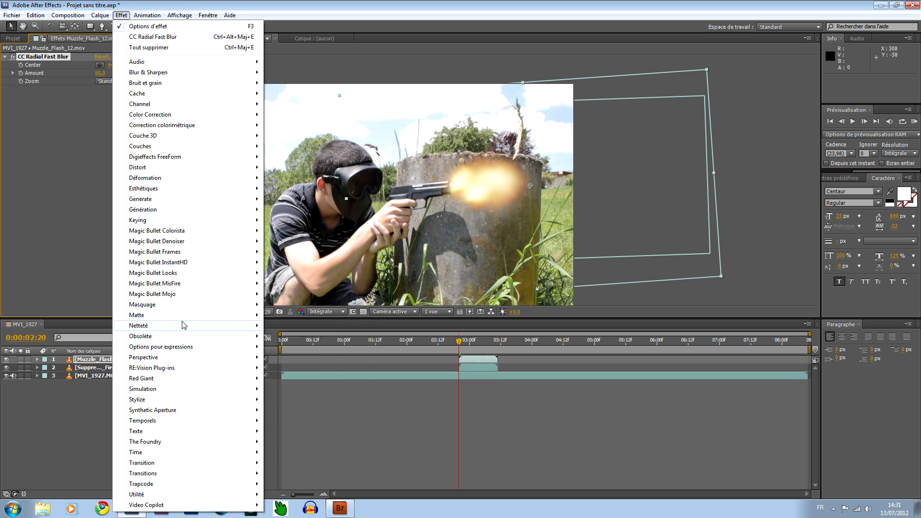
mouse_move(183, 326)
left_click(308, 349)
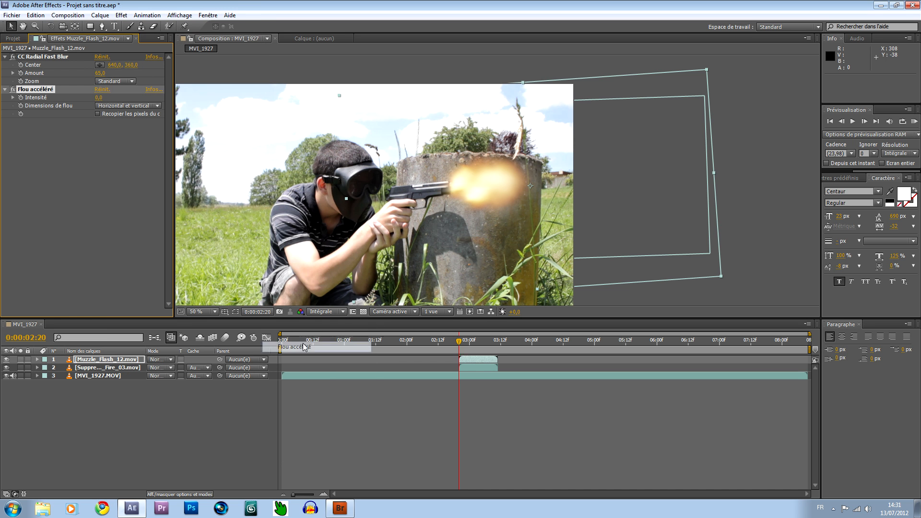
left_click(101, 98)
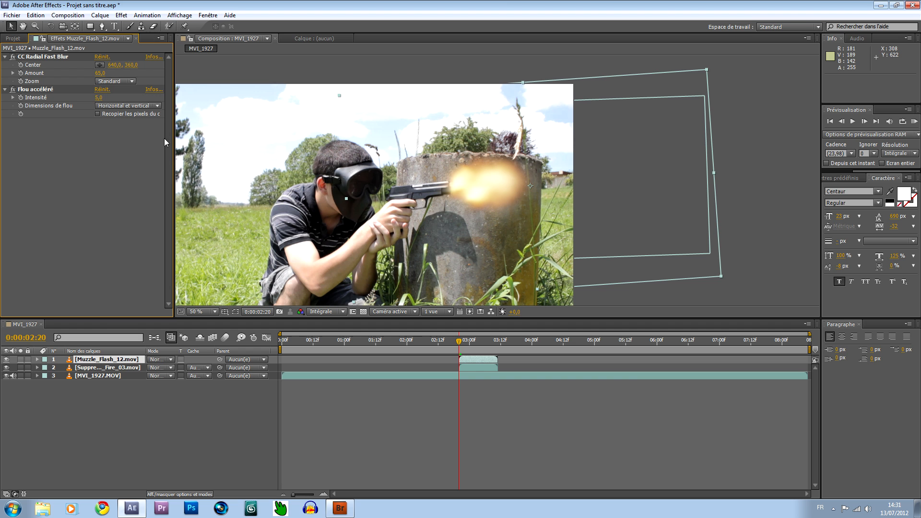
left_click_drag(478, 188, 479, 187)
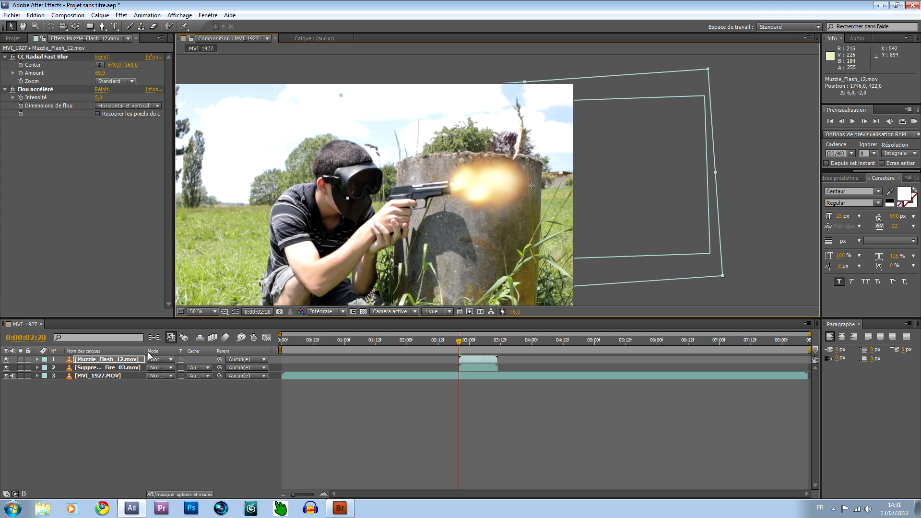
Step: Copy both blur effects from the Muzzle_Flash_12.mov layer onto the Suppressed_Fire_03.mov layer
left_click(62, 57)
left_click(42, 89, "ctrl")
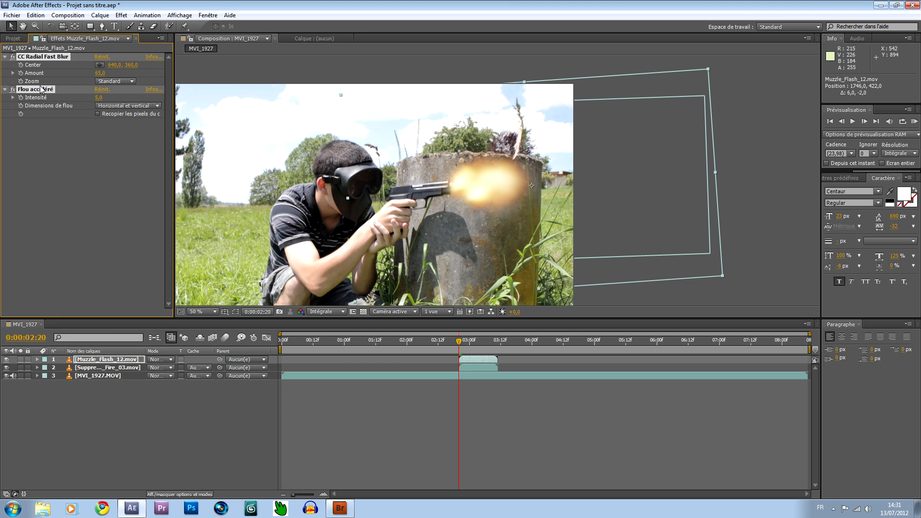
left_click(114, 368)
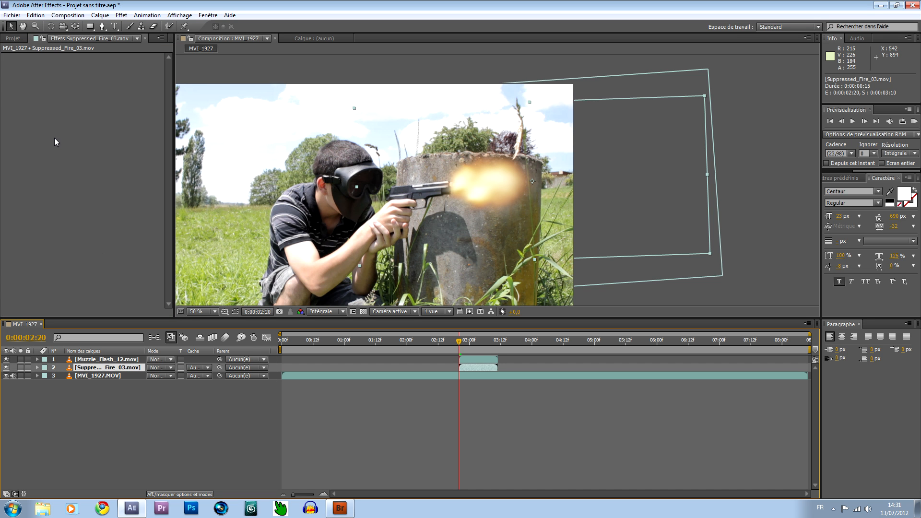
key("ctrl+v")
Step: Shift both fire layers together slightly away from the muzzle, placing Suppressed_Fire_03.mov at position 1754, 402
key("period")
key("period")
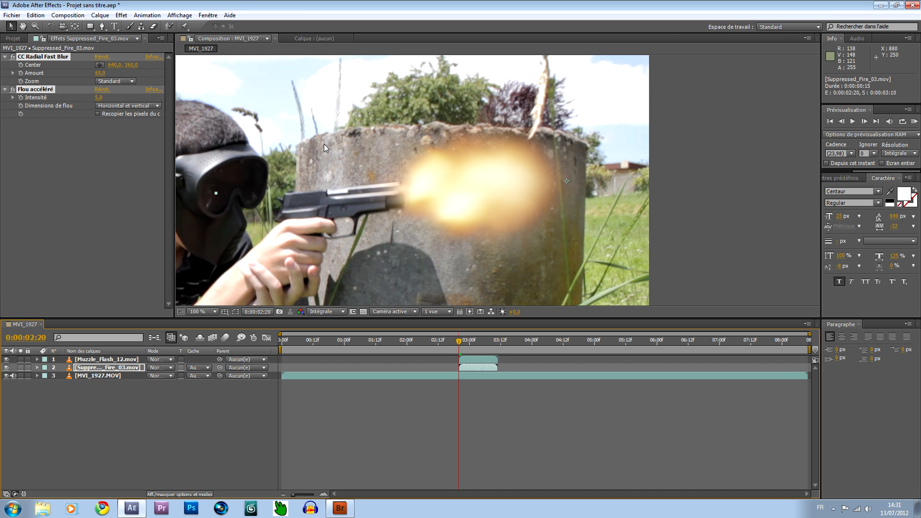
left_click(126, 363, "ctrl")
left_click_drag(458, 197, 460, 196)
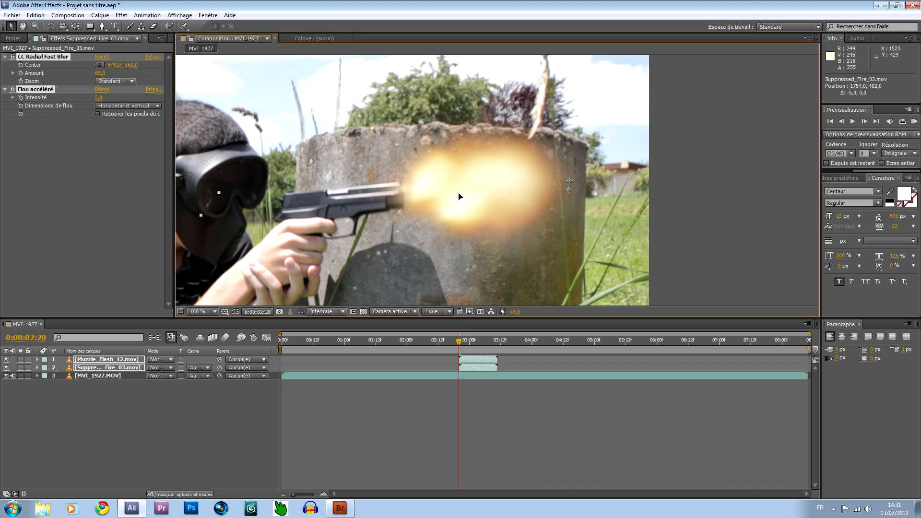
key("comma")
left_click_drag(469, 204, 565, 163)
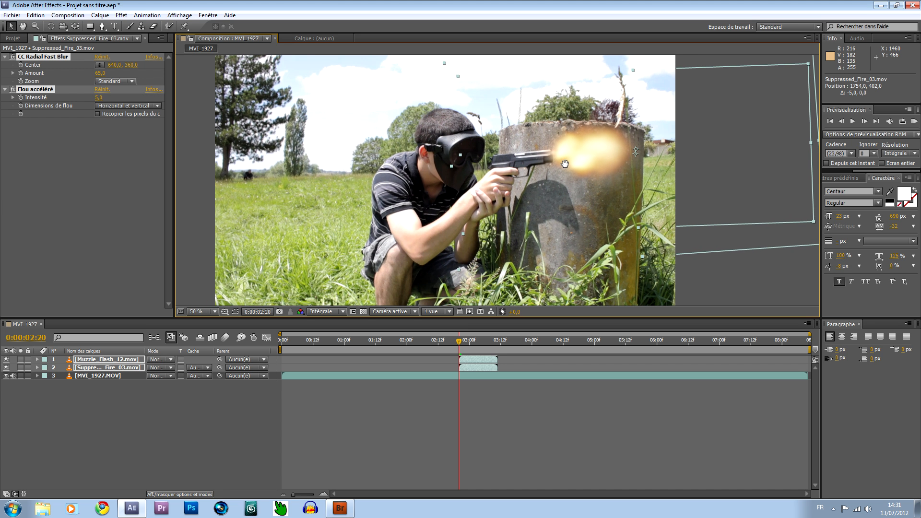
Step: Step frame by frame around 0:00:02:20 to check how the muzzle flash looks in the shot
left_click(770, 307)
key("Page_Up")
key("Page_Down")
key("Page_Down")
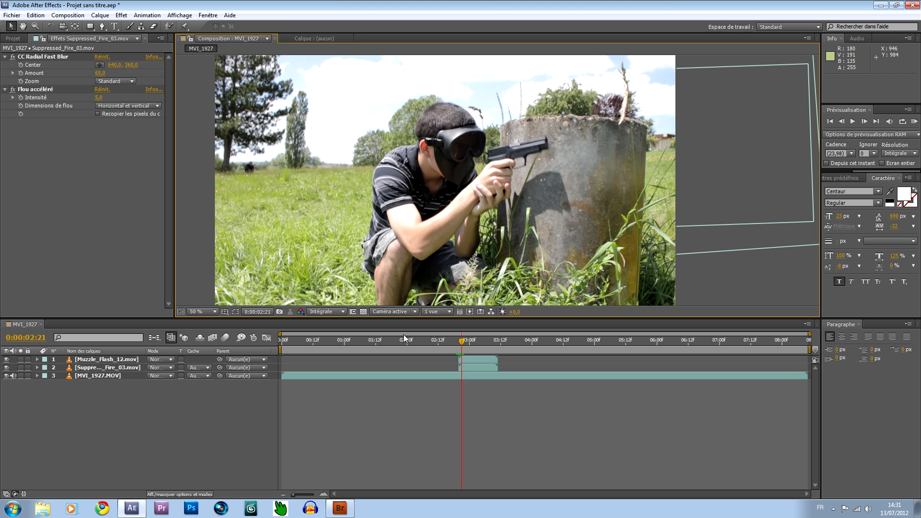
key("Page_Up")
key("Page_Down")
key("Page_Up")
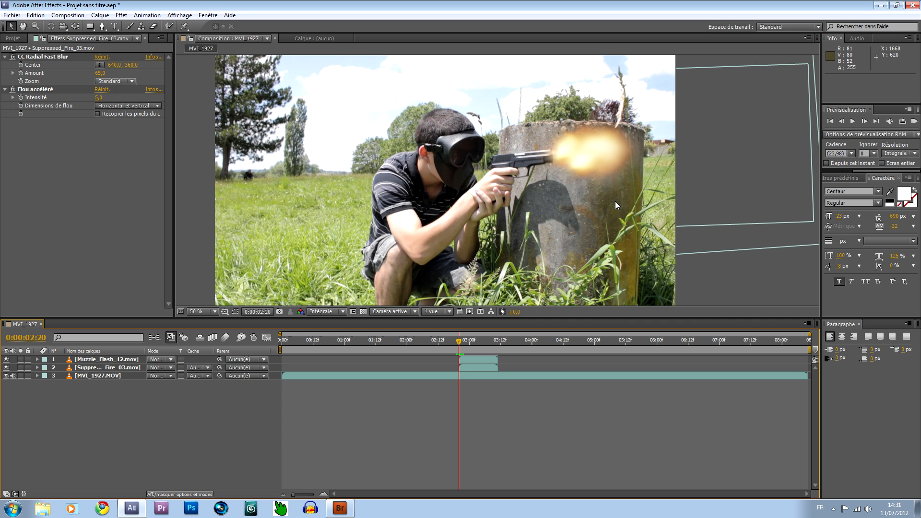
Step: Hide the Muzzle_Flash_12.mov and Suppressed_Fire_03.mov layers and duplicate the MVI_1927.MOV footage layer
scroll(608, 197, "up", 2)
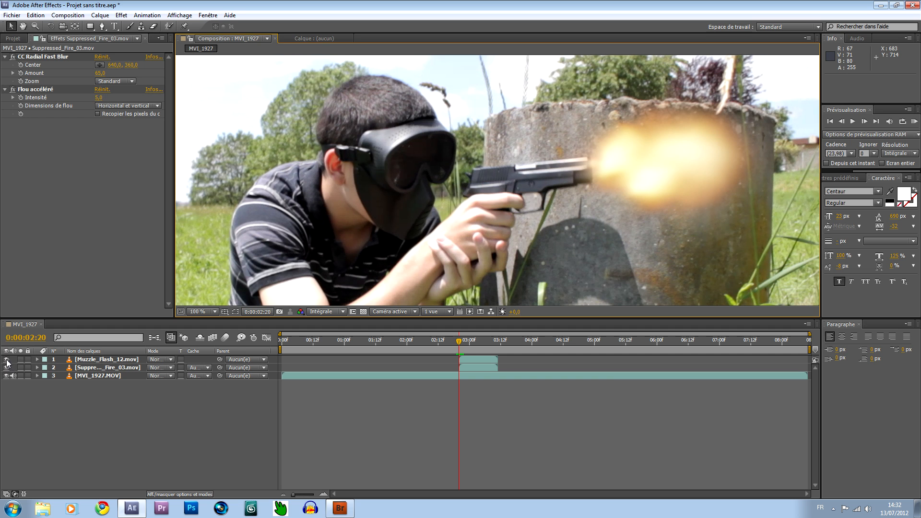
left_click_drag(7, 360, 7, 370)
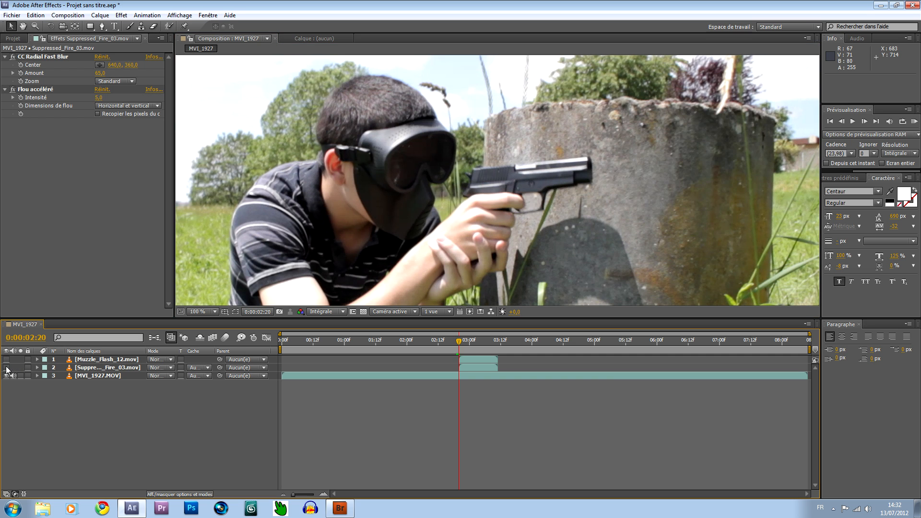
left_click(111, 377)
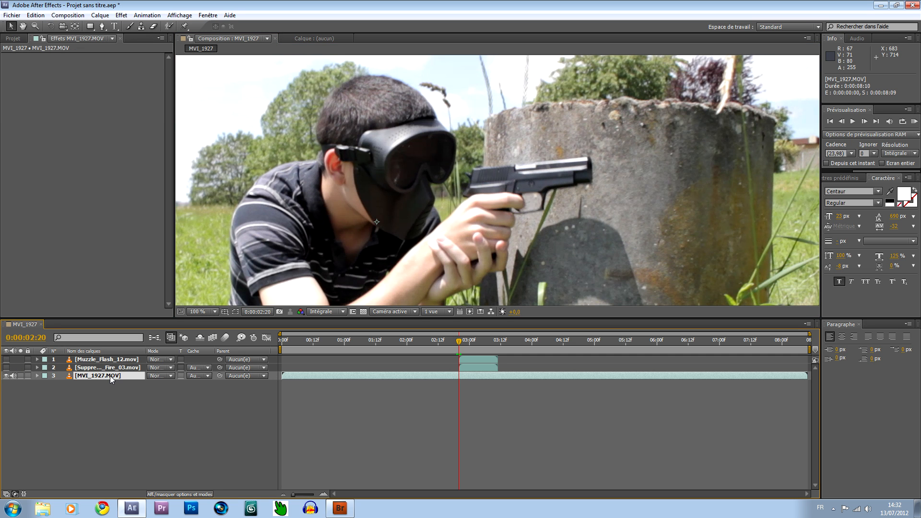
key("ctrl+d")
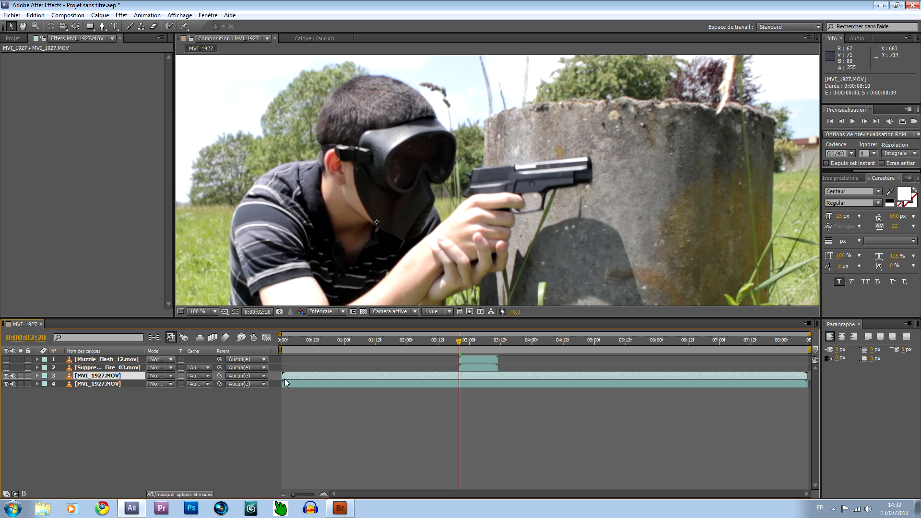
Step: Trim the upper MVI_1927.MOV copy so it lasts only the single frame at 0:00:02:20
left_click_drag(283, 377, 459, 378)
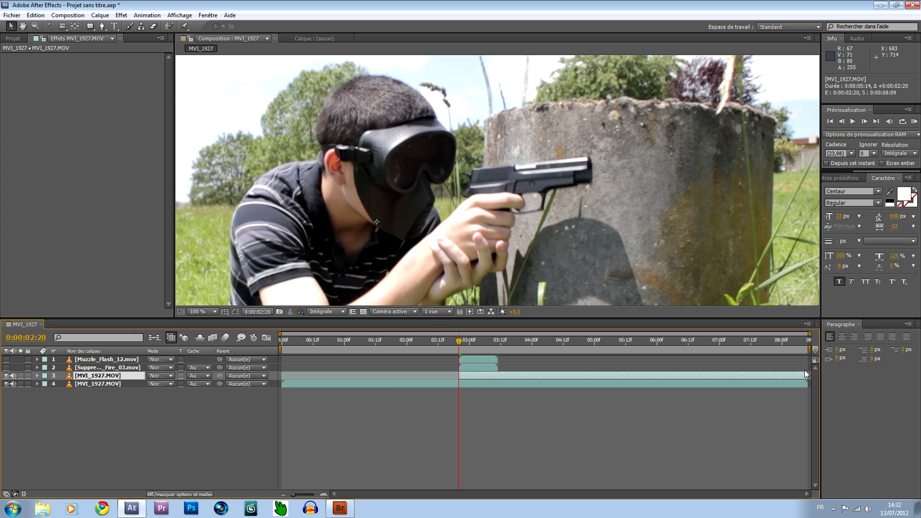
left_click_drag(806, 376, 463, 375)
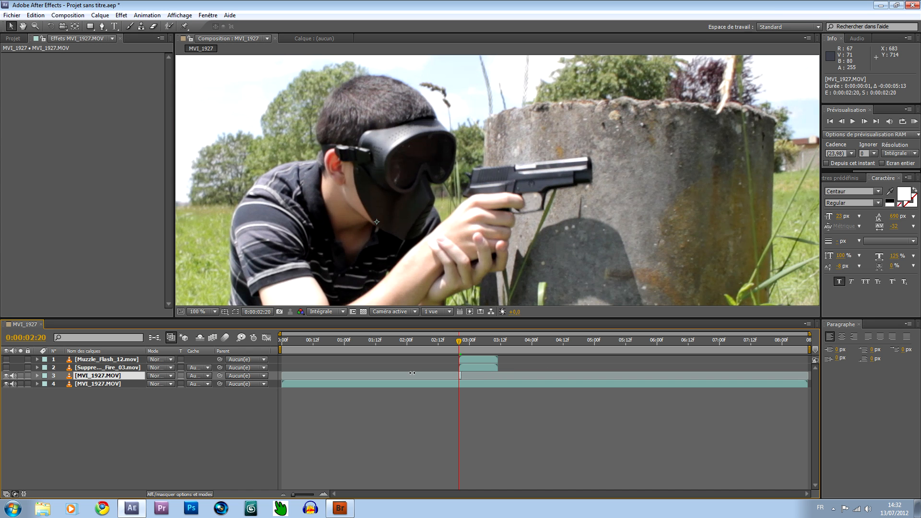
left_click_drag(300, 497, 311, 496)
key("KP_0")
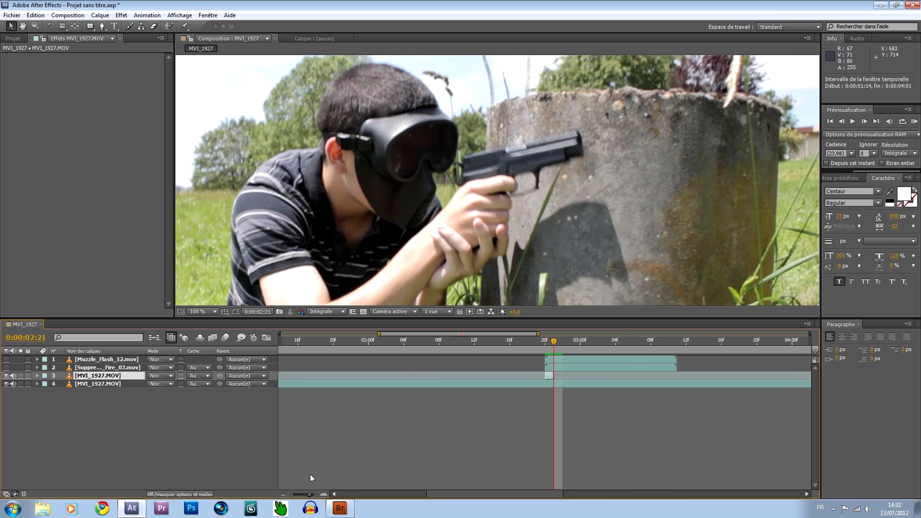
left_click_drag(306, 495, 296, 494)
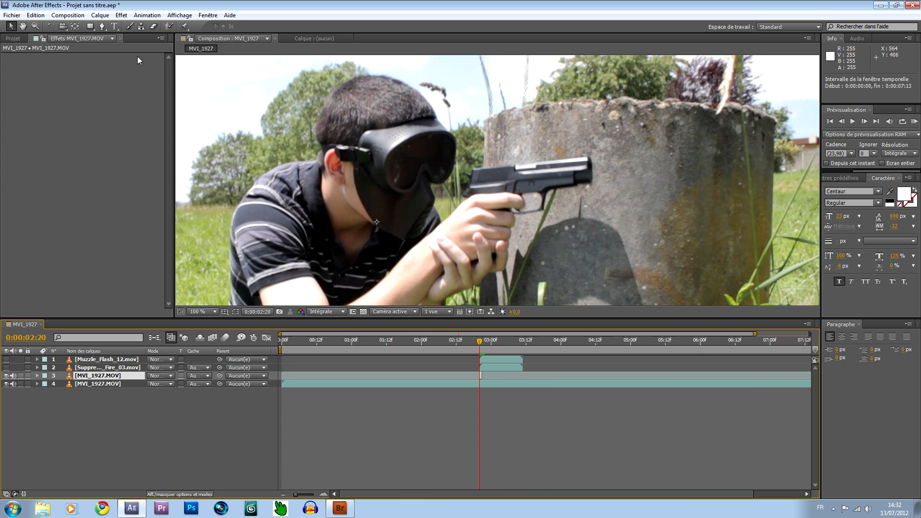
Step: Draw a closed Pen mask around the pistol's slide on the trimmed MVI_1927.MOV copy, leaving out the barrel tip
left_click(103, 28)
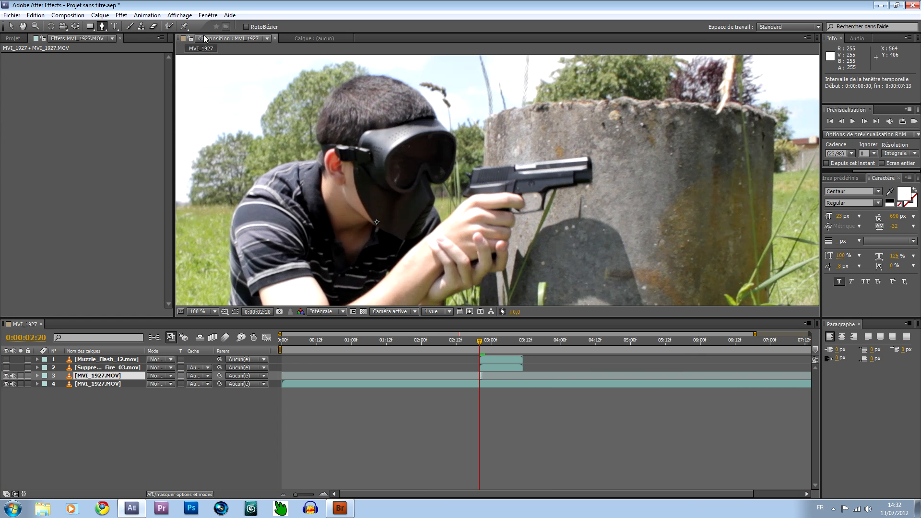
scroll(436, 213, "up", 4)
left_click_drag(437, 214, 569, 187)
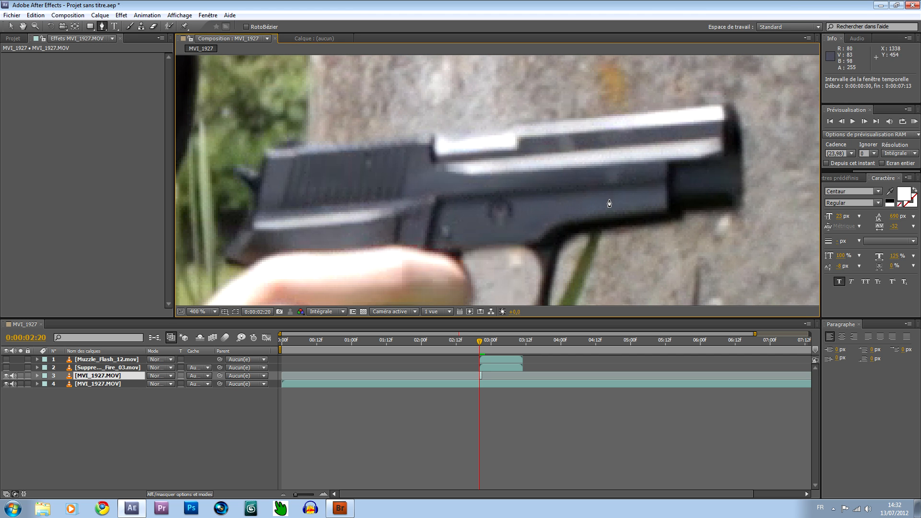
left_click(590, 185)
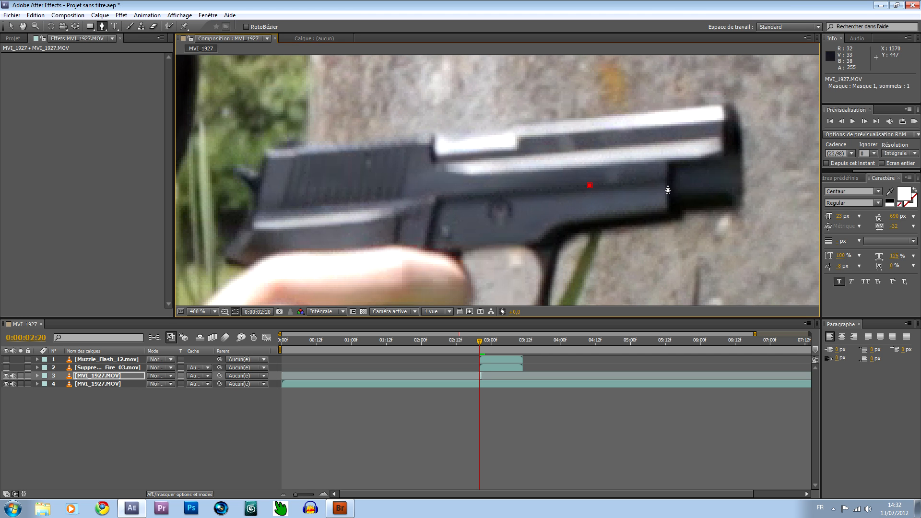
left_click(704, 156)
left_click(721, 155)
left_click(267, 149)
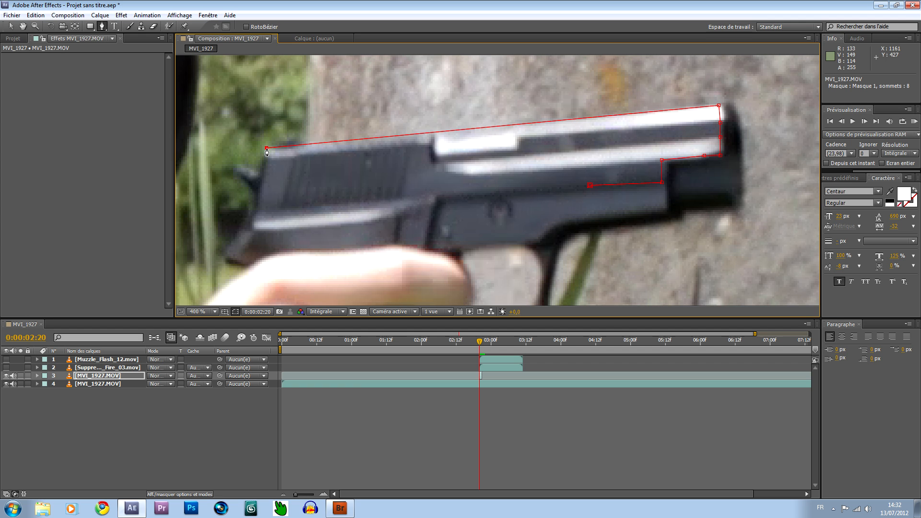
left_click(254, 209)
left_click(590, 186)
Step: Set the slide mask's feather to 4 pixels and its expansion to 2 pixels
left_click(37, 375)
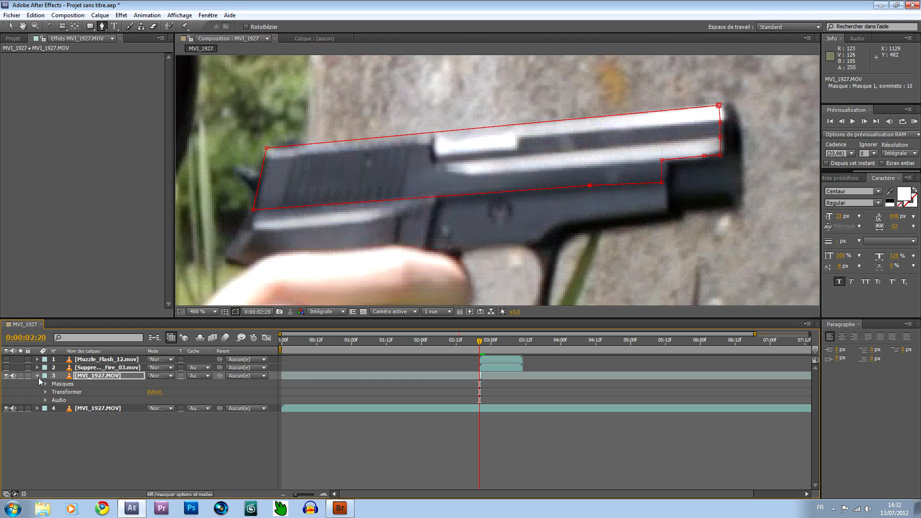
left_click(45, 384)
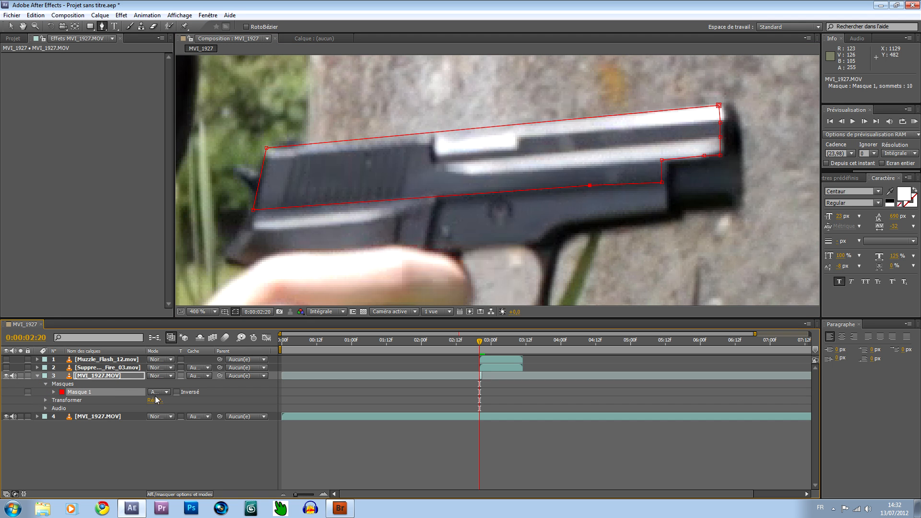
left_click(53, 392)
left_click(174, 409)
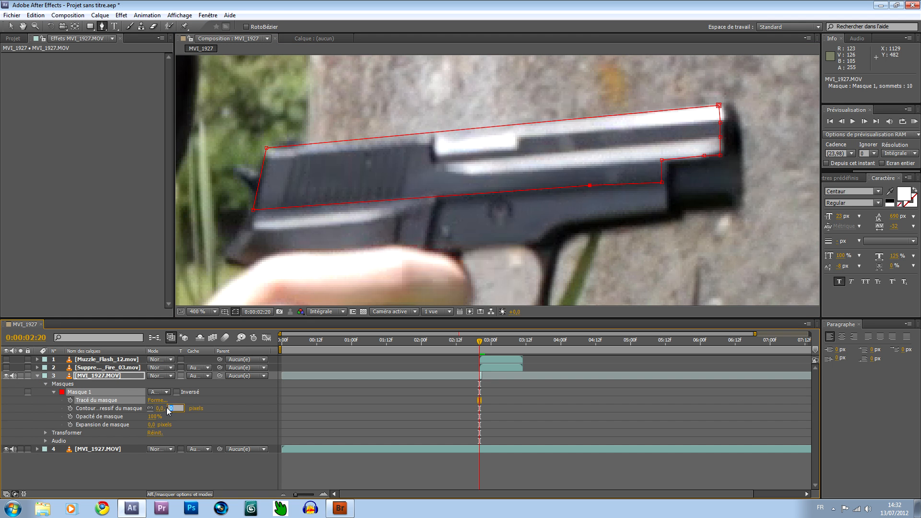
type("4")
key("Return")
left_click(153, 425)
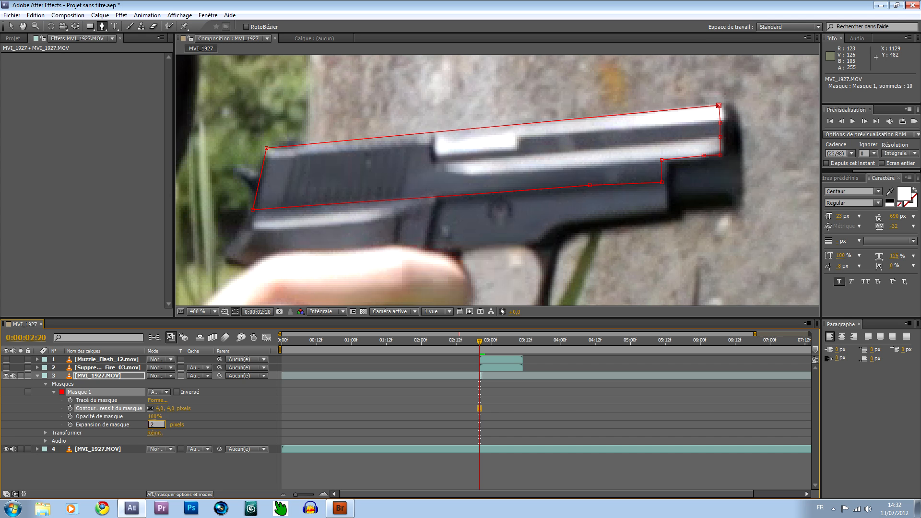
type("2")
key("Return")
left_click(37, 376)
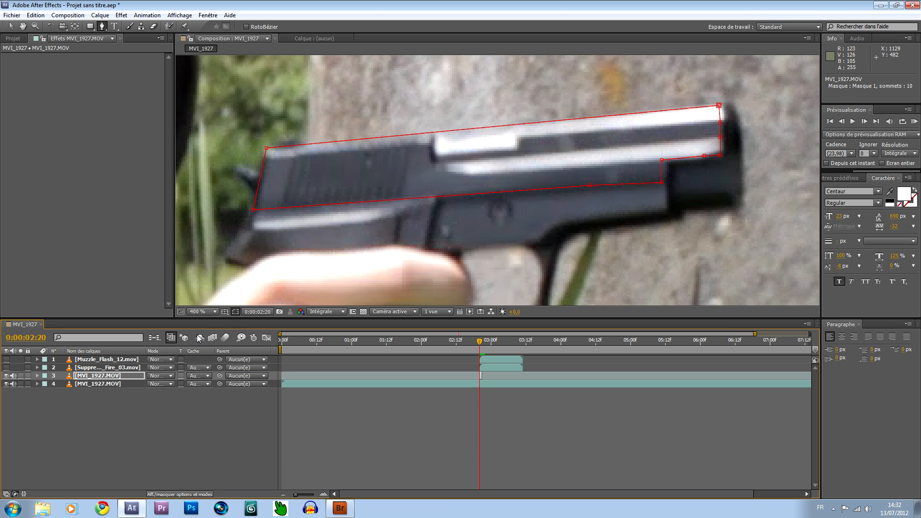
Step: Hide the mask outlines and move the masked pistol slide backward to position 920.3, 543.3 so it looks recoiled
left_click(235, 312)
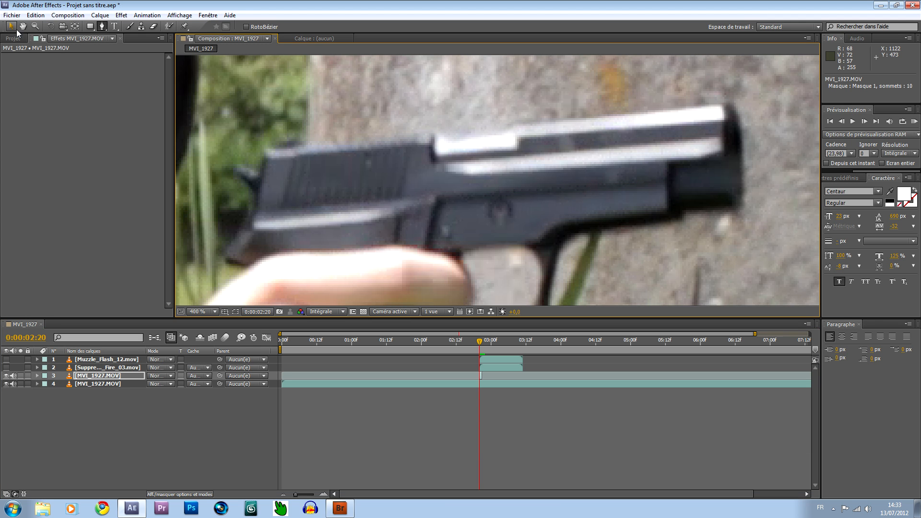
left_click(14, 29)
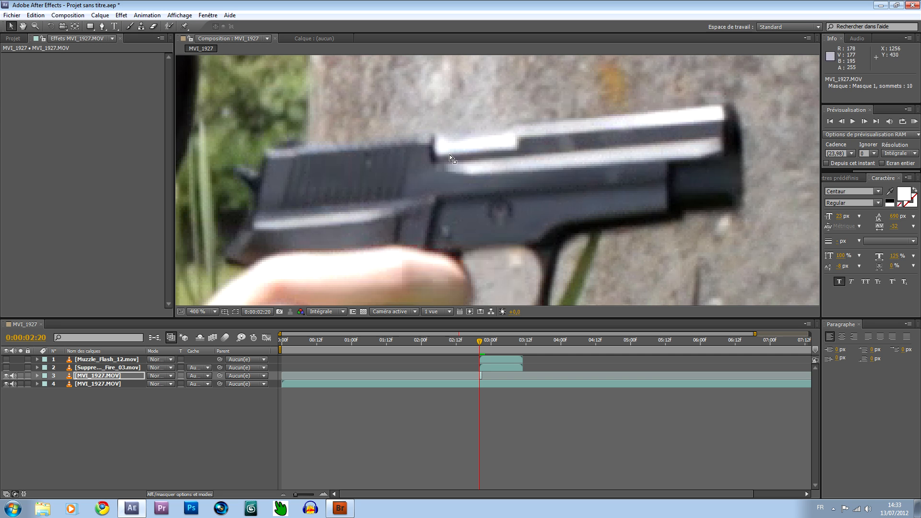
left_click_drag(470, 169, 394, 177)
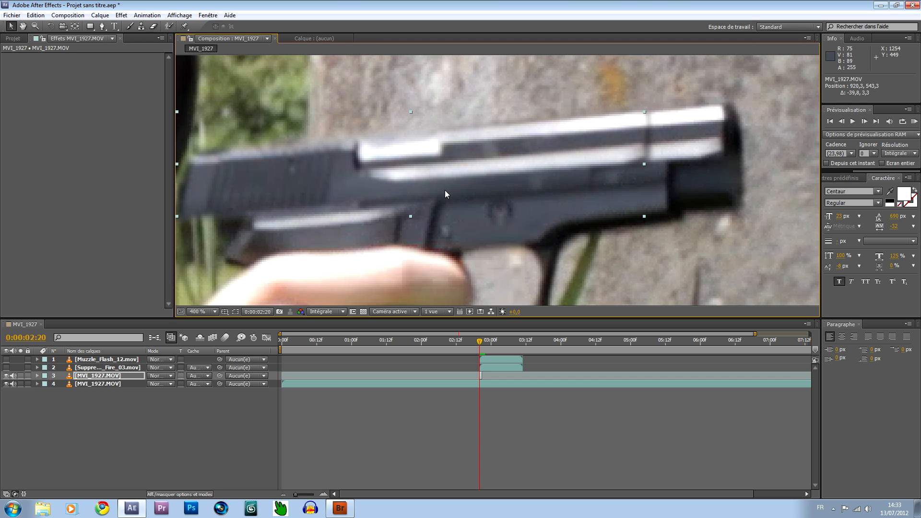
Step: Try a 6-pixel feather on the slide mask, and set it back to 4 pixels
key("slash")
key("period")
key("period")
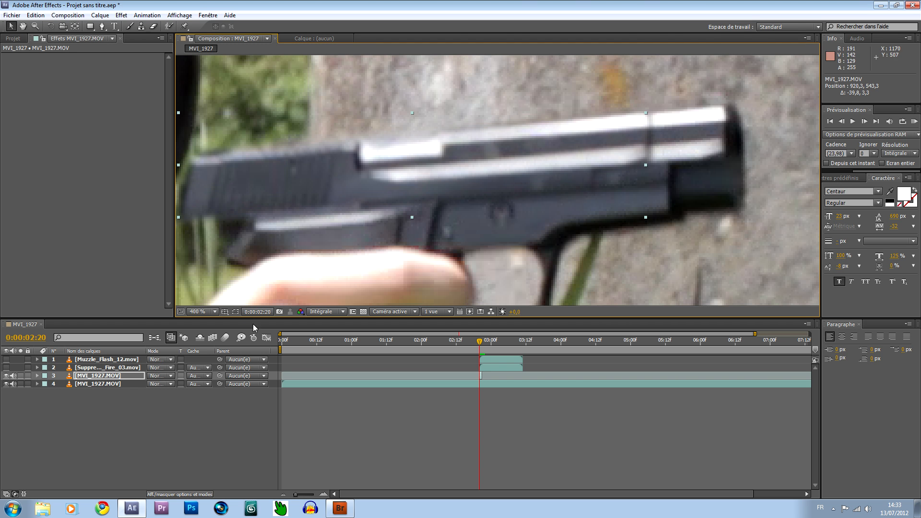
left_click_drag(234, 204, 294, 203)
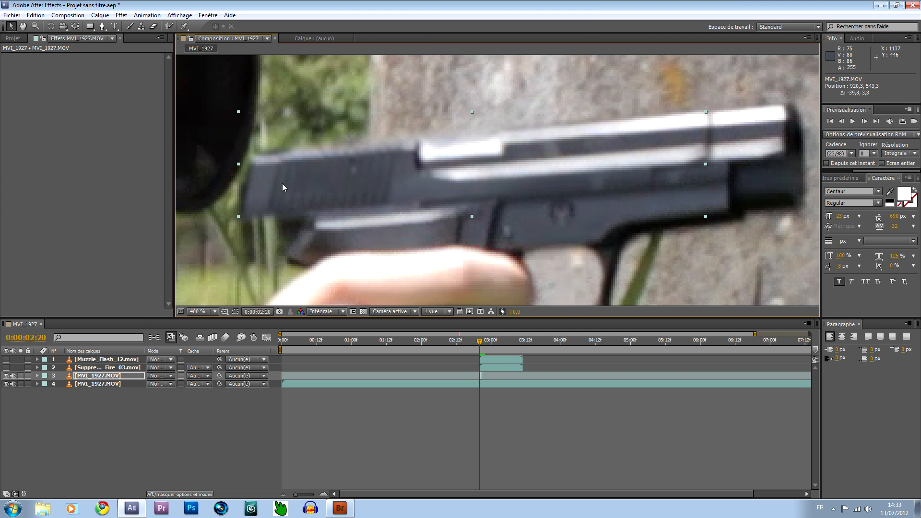
left_click(36, 376)
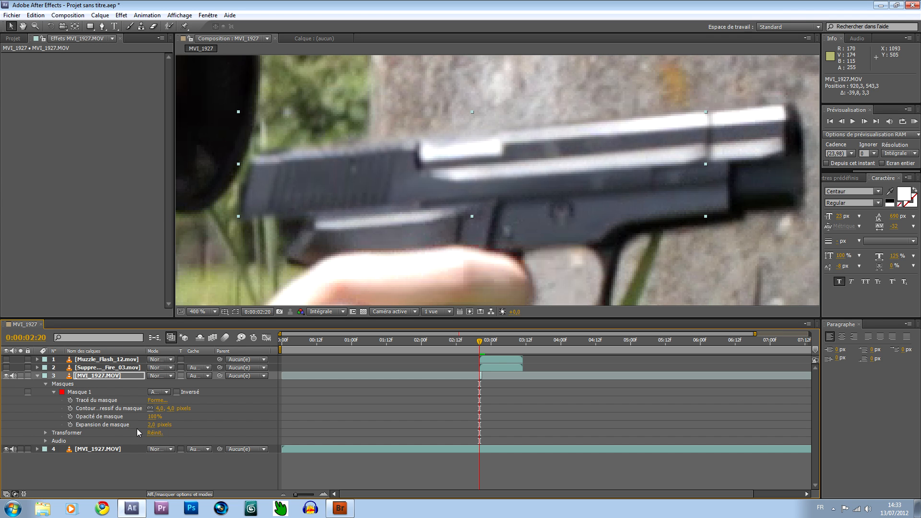
left_click_drag(164, 409, 170, 408)
left_click(170, 408)
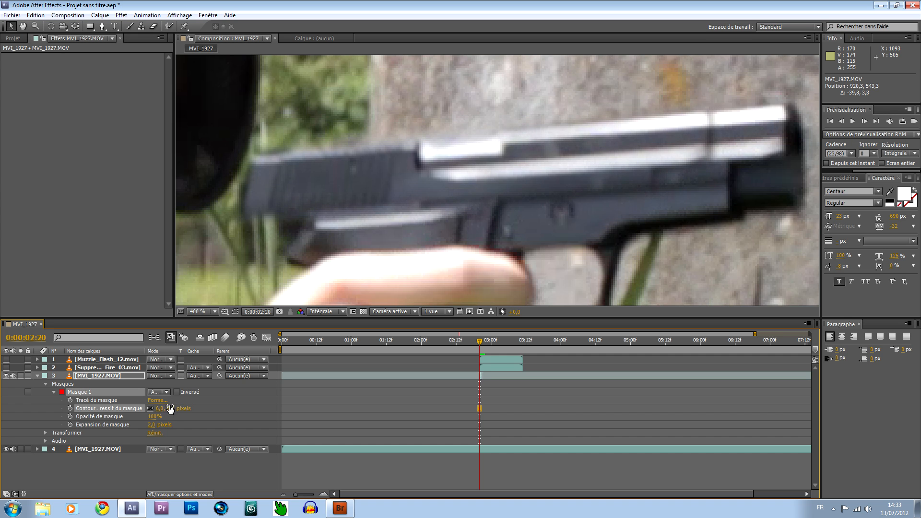
type("4")
key("Return")
Step: Show the mask outlines, pull the points at the front of the slide mask slightly backward, and hide the outlines again
left_click_drag(521, 211, 416, 209)
left_click(235, 312)
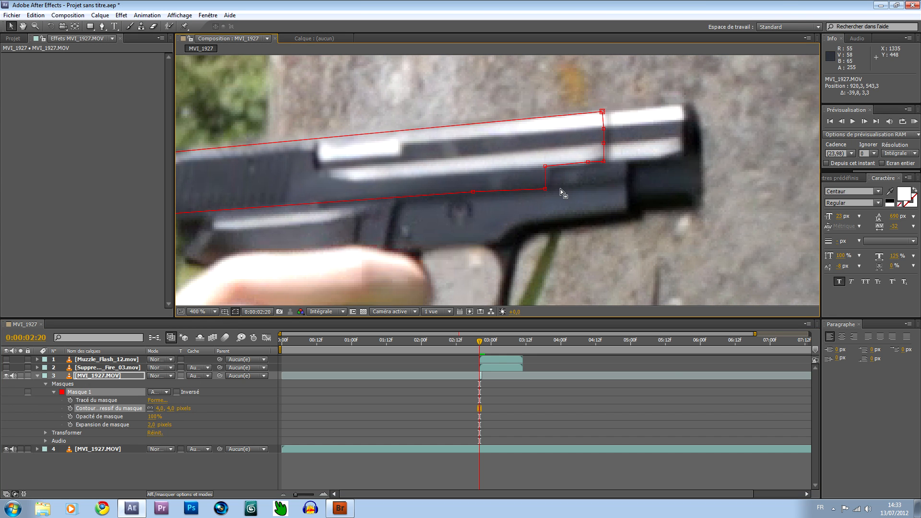
left_click_drag(545, 192, 598, 144)
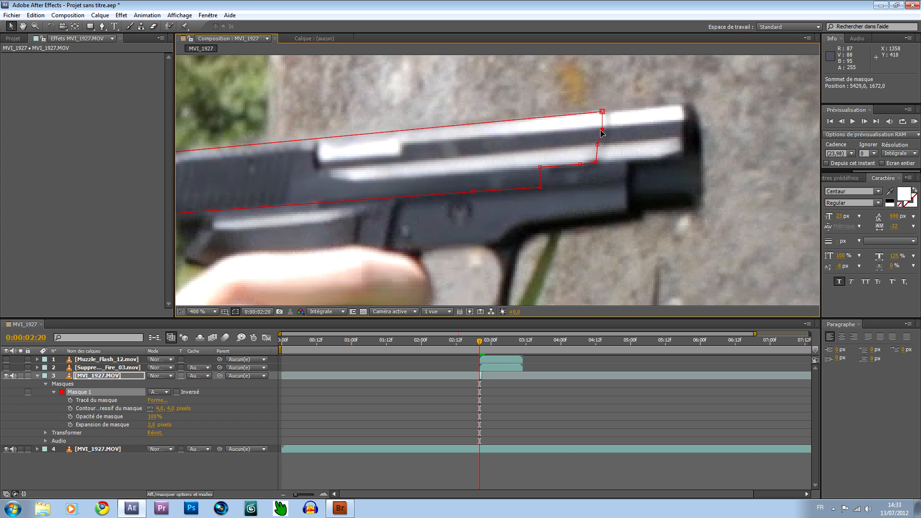
left_click_drag(602, 112, 599, 114)
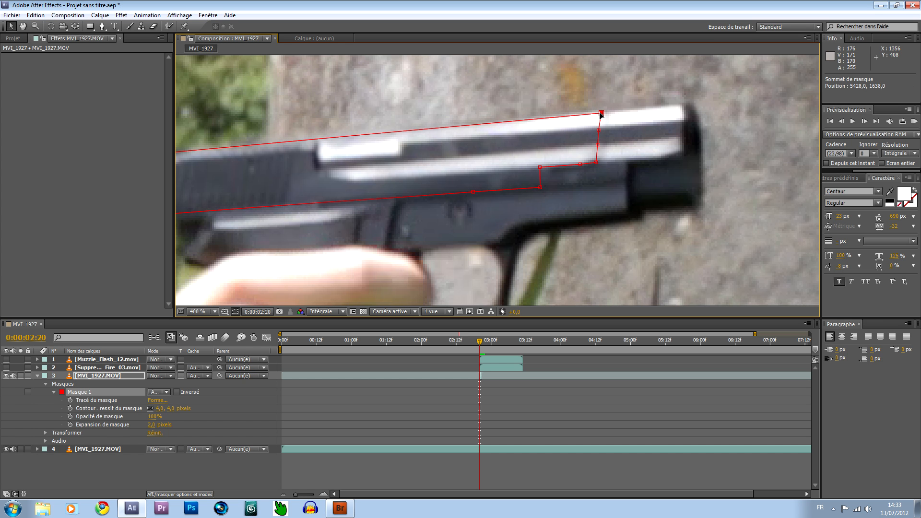
left_click(235, 312)
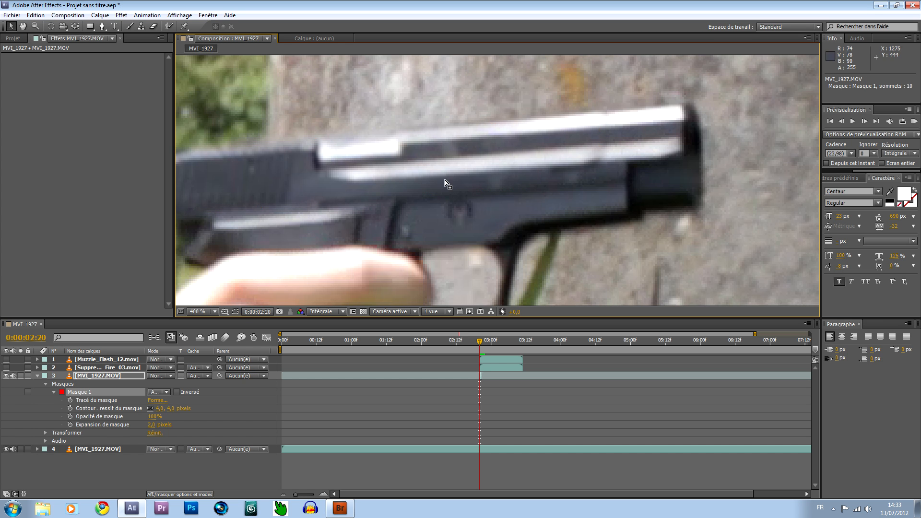
Step: Close the masked copy's properties and turn the Muzzle_Flash_12.mov and Suppressed_Fire_03.mov layers visible again at 0:00:02:20
scroll(472, 158, "down", 4)
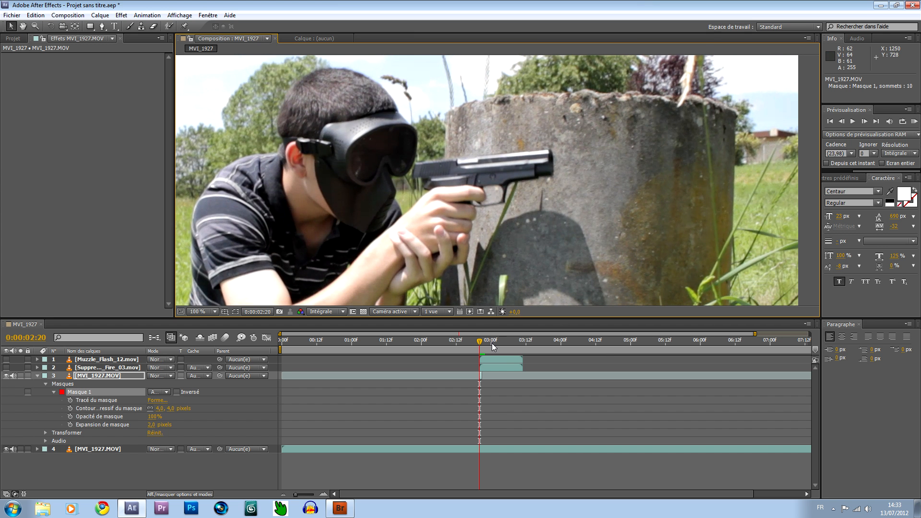
scroll(598, 181, "down", 1)
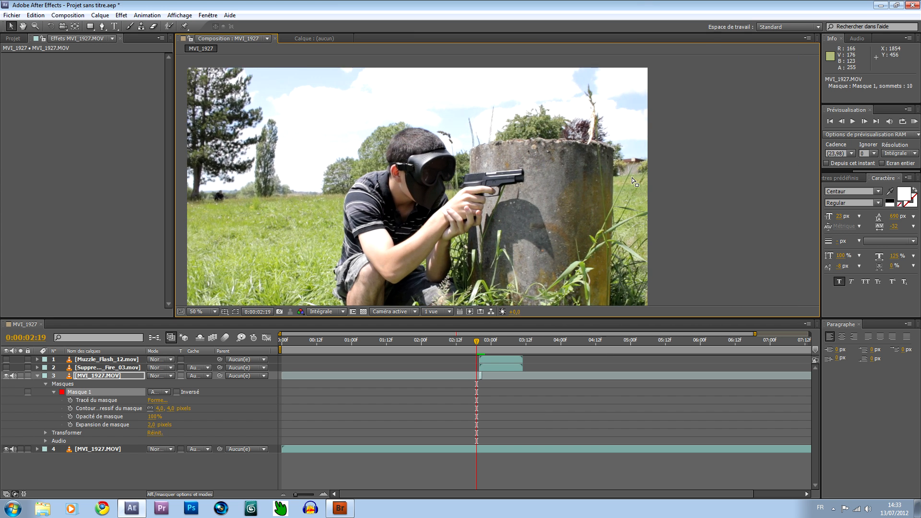
left_click_drag(623, 180, 670, 158)
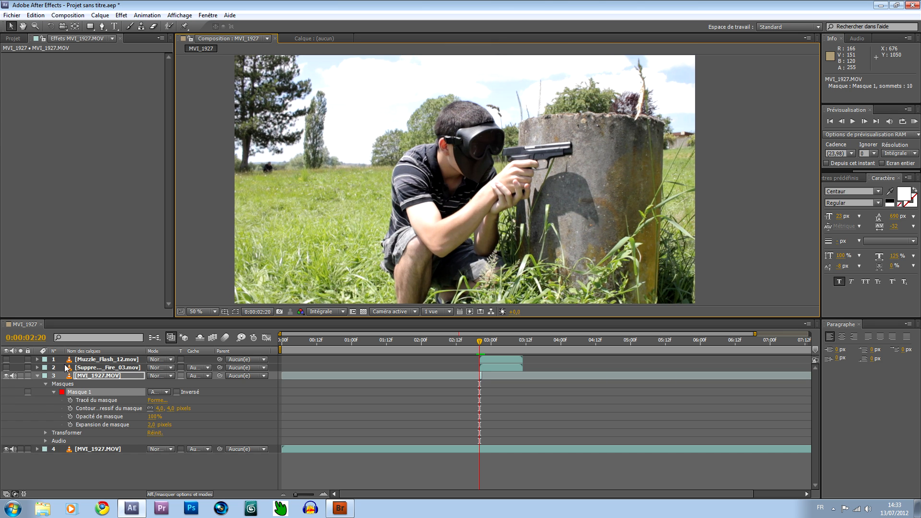
left_click(37, 376)
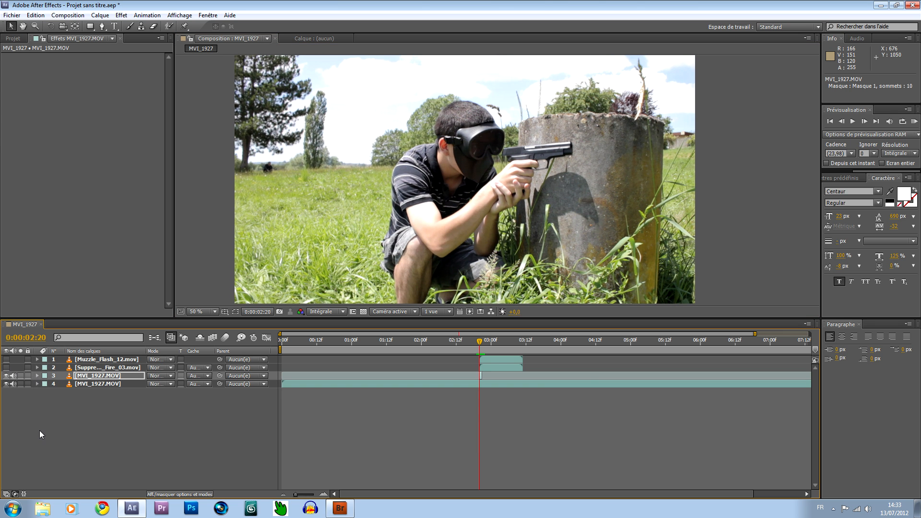
left_click_drag(6, 367, 6, 359)
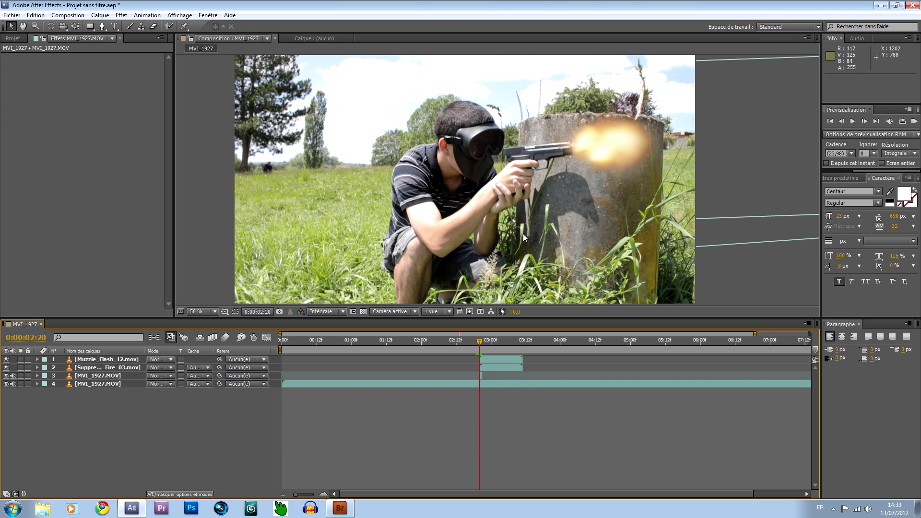
Step: Examine the recoiled slide and muzzle flash up close by comparing the shot frame with the neighbouring frame
scroll(549, 212, "up", 2)
left_click_drag(457, 250, 456, 253)
key("Page_Up")
key("Page_Down")
key("Page_Up")
key("Page_Down")
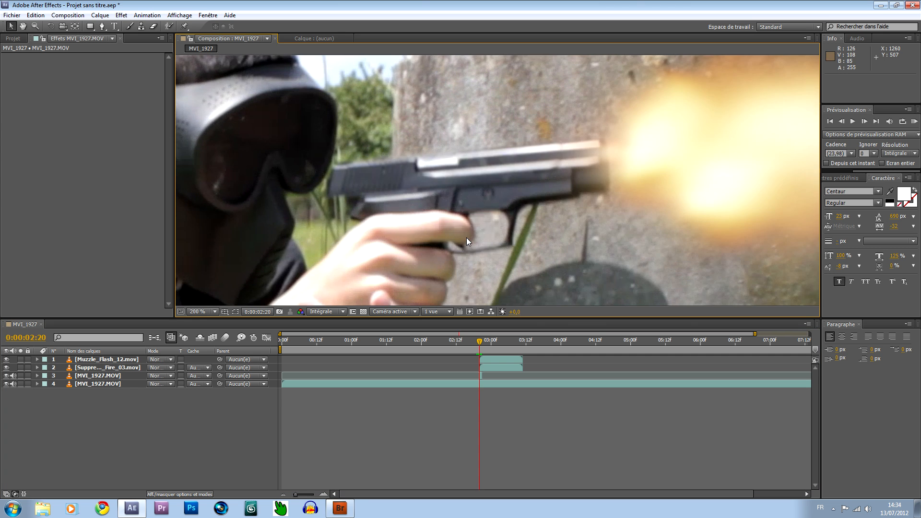
scroll(482, 220, "down", 2)
left_click_drag(482, 220, 504, 190)
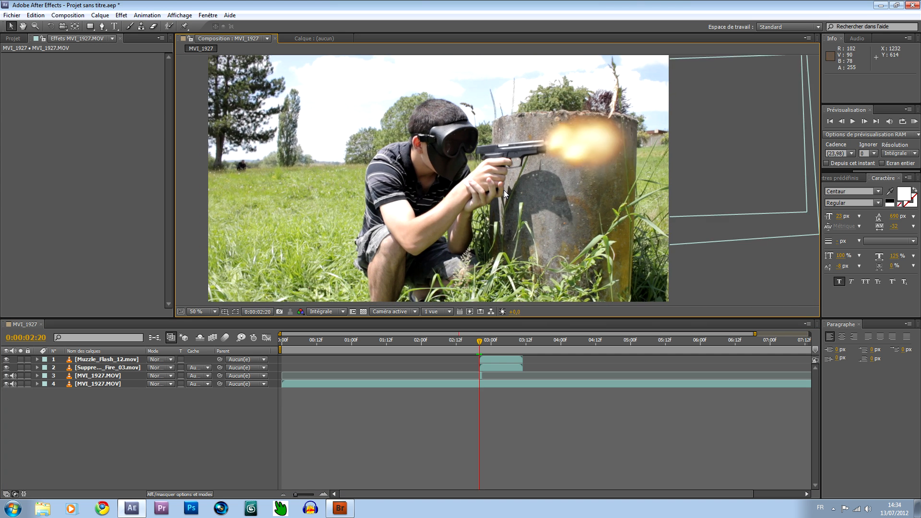
Step: Add the 9.MP4 smoke clip as the top layer and trim its in point to 0:00:02:20
left_click(13, 38)
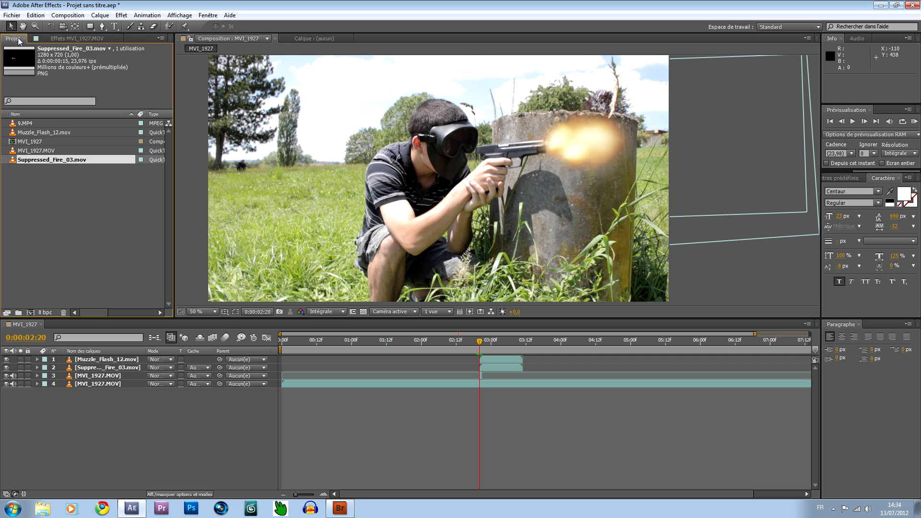
left_click(116, 229)
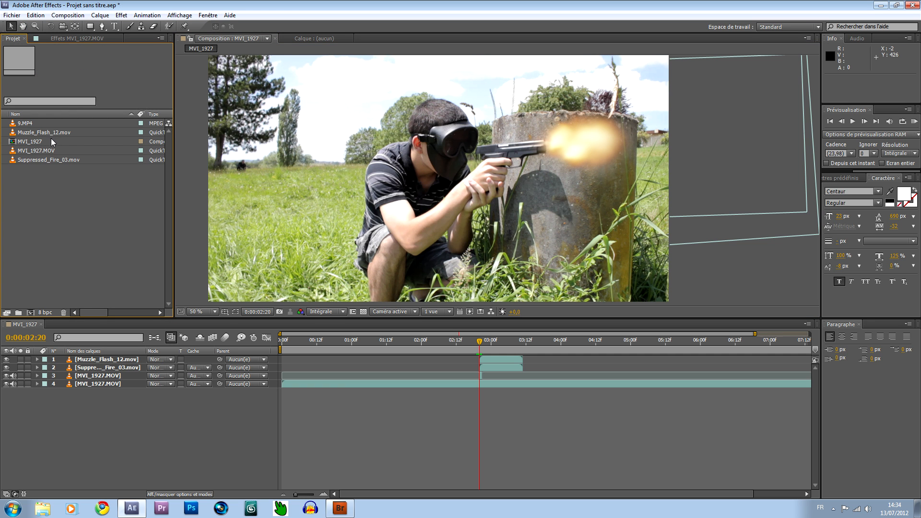
left_click_drag(44, 126, 113, 359)
left_click_drag(358, 360, 516, 363)
left_click_drag(460, 359, 480, 359)
Step: Set the 9.MP4 layer's blending mode to Ecran and move the smoke toward the muzzle flash
left_click(165, 361)
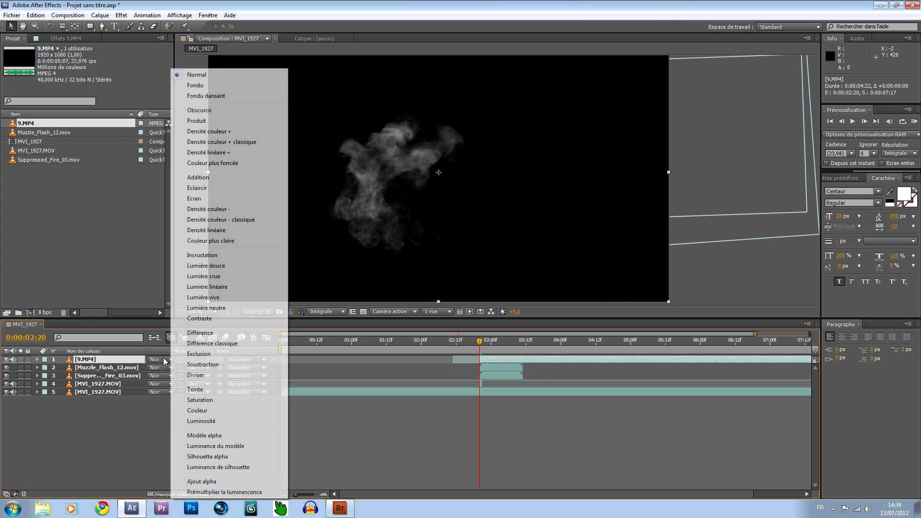
left_click(197, 198)
left_click_drag(424, 199, 627, 152)
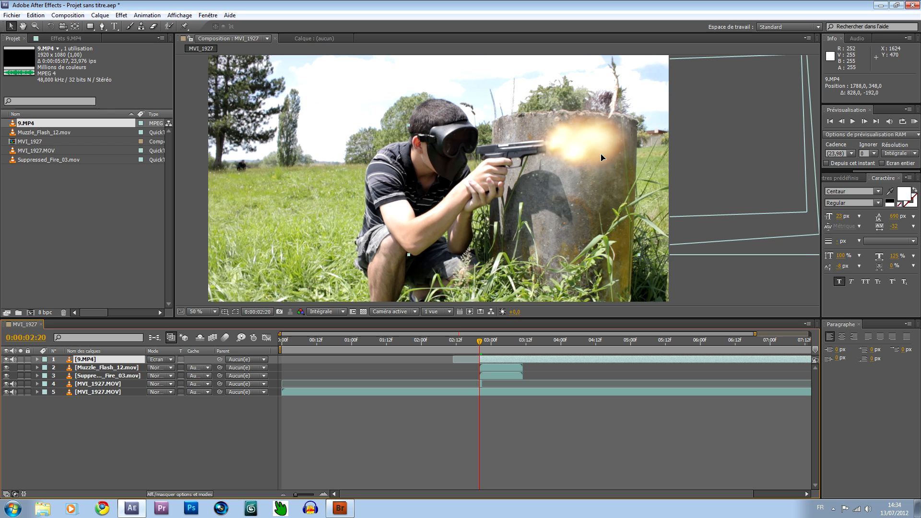
Step: Scale the 9.MP4 layer to 55% and place it over the muzzle flash at position 1648, 382
left_click(37, 360)
left_click(46, 368)
left_click(99, 384)
left_click_drag(186, 393, 169, 393)
left_click_drag(593, 129, 562, 141)
left_click(176, 392)
type("55")
key("Return")
left_click_drag(591, 150, 585, 147)
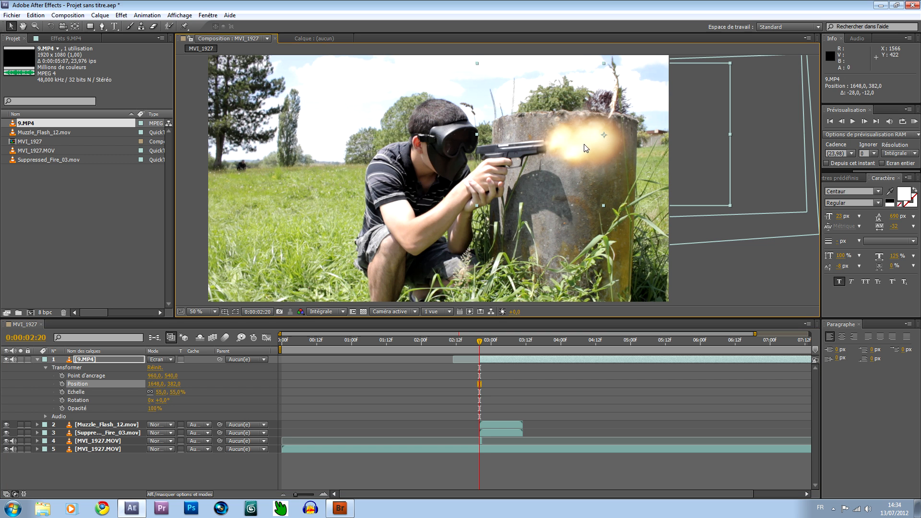
Step: Fade out the smoke with opacity keyframes of 100% at 0:00:02:21 and 0% at 0:00:03:00
key("Page_Down")
key("Page_Down")
key("Page_Down")
key("Page_Down")
key("Page_Up")
key("Page_Up")
key("Page_Up")
left_click(62, 409)
key("Page_Down")
key("Page_Down")
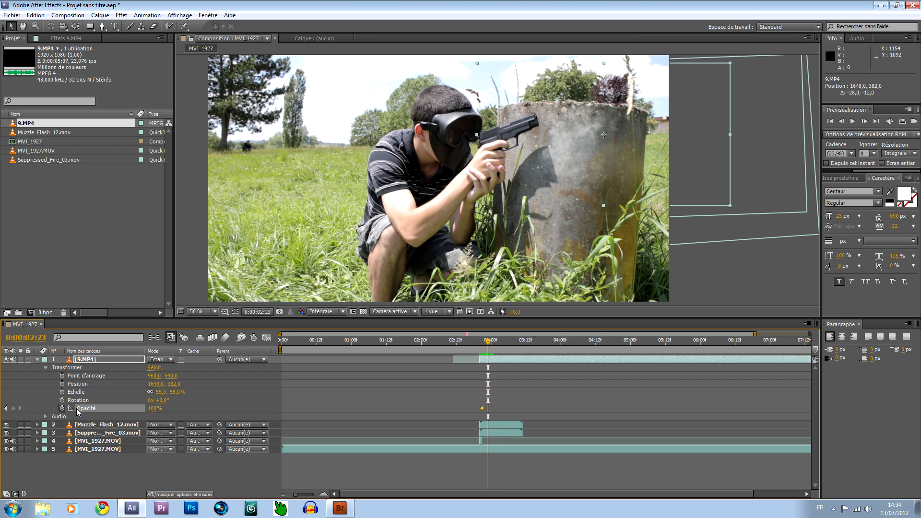
key("Page_Down")
left_click(155, 409)
type("0")
key("Return")
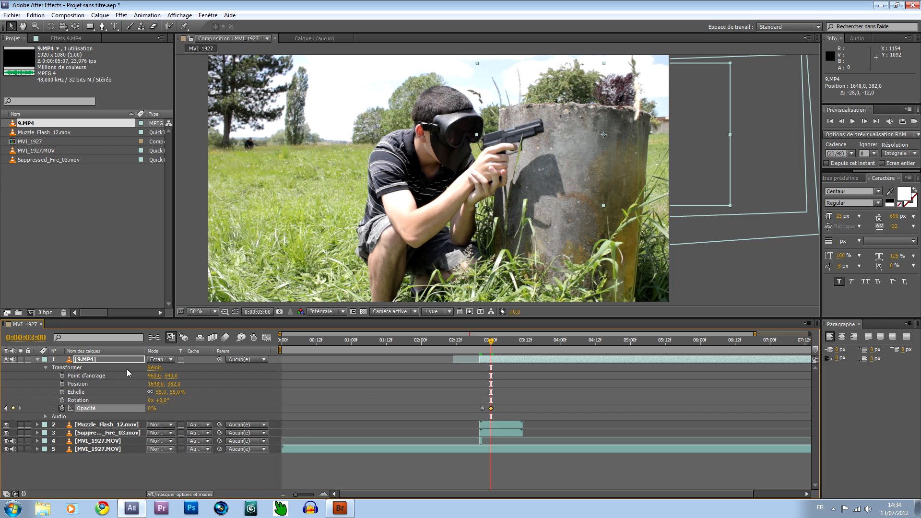
Step: Review the shot with the smoke added, scrubbing around 0:00:02:20 and examining the pistol up close
left_click(37, 360)
left_click_drag(490, 353, 470, 359)
left_click_drag(474, 355, 481, 358)
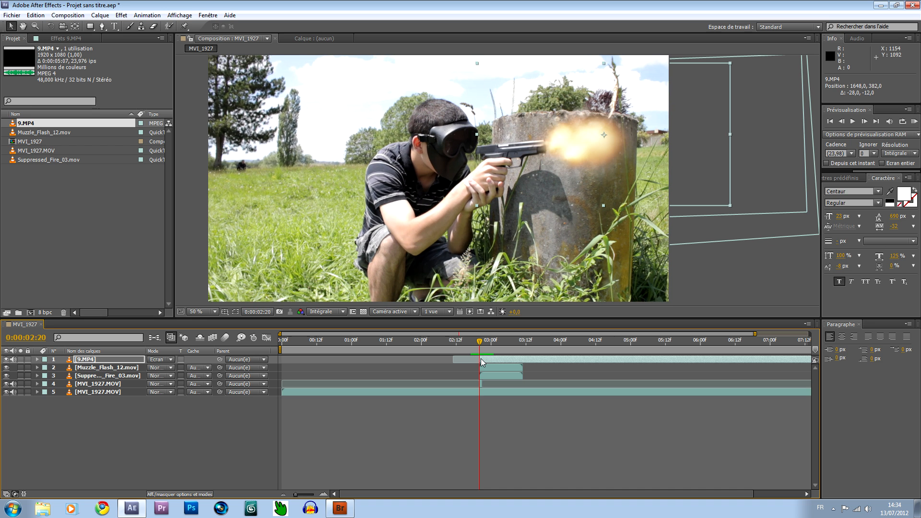
left_click(763, 264)
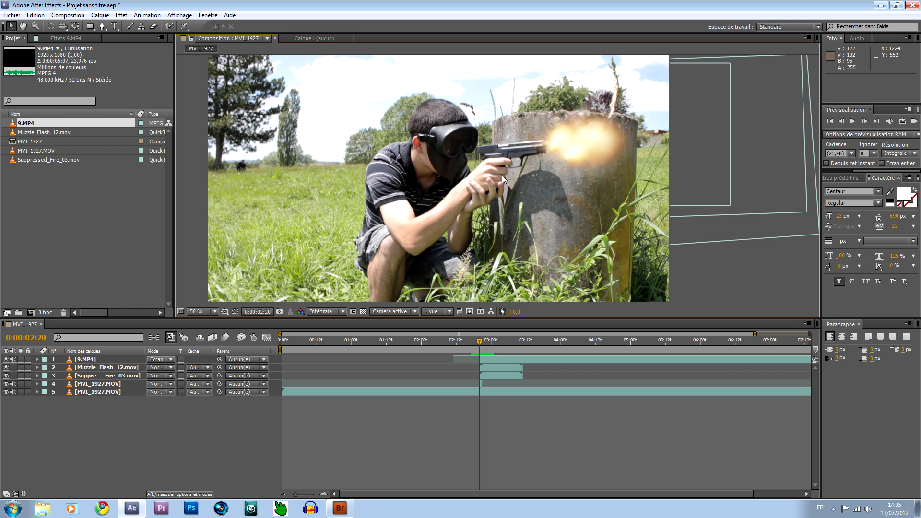
scroll(481, 199, "up", 2)
scroll(481, 198, "down", 2)
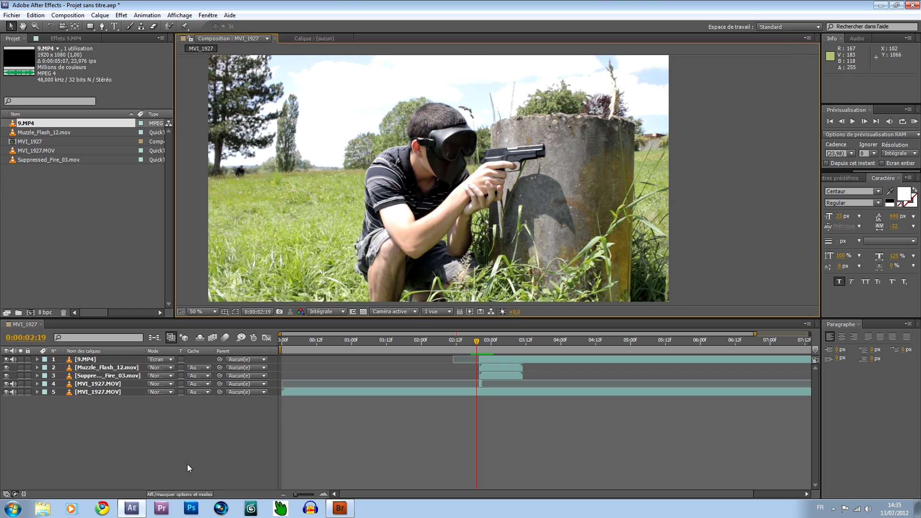
key("Page_Up")
key("Page_Down")
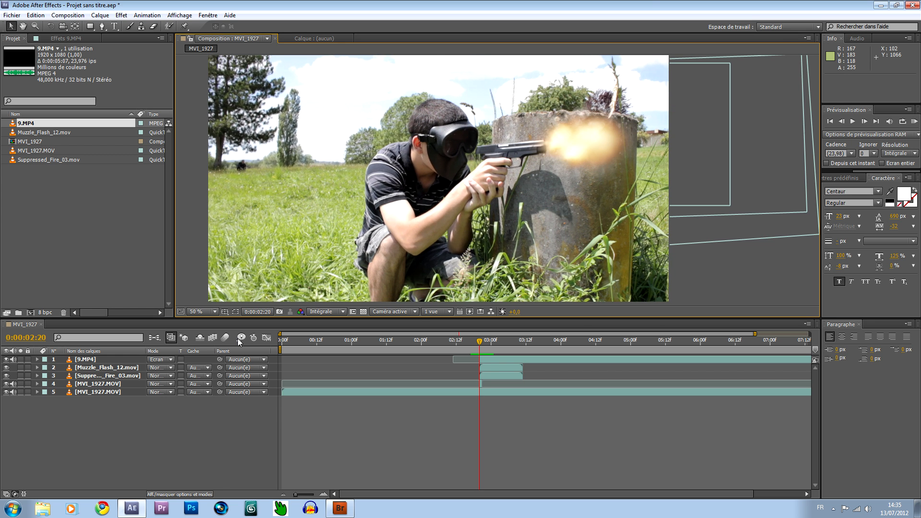
scroll(539, 161, "up", 2)
left_click_drag(529, 133, 529, 191)
key("period")
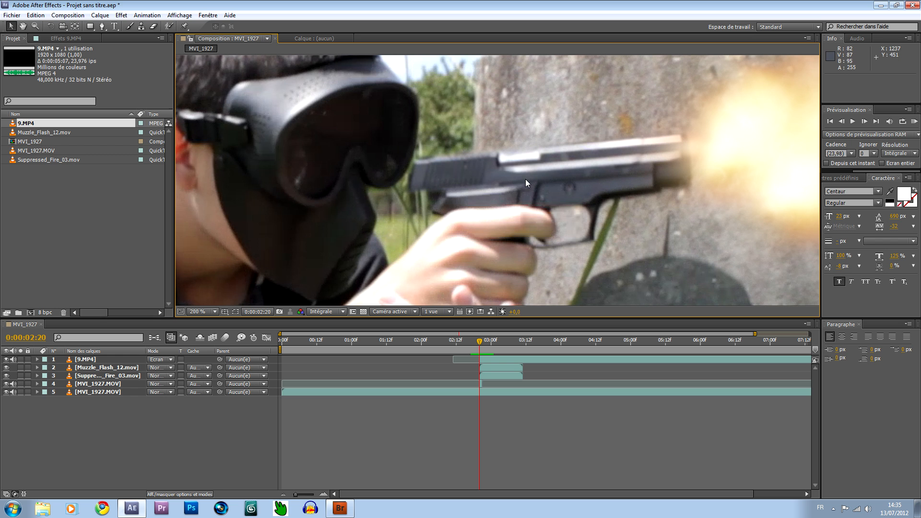
key("comma")
scroll(524, 158, "down", 2)
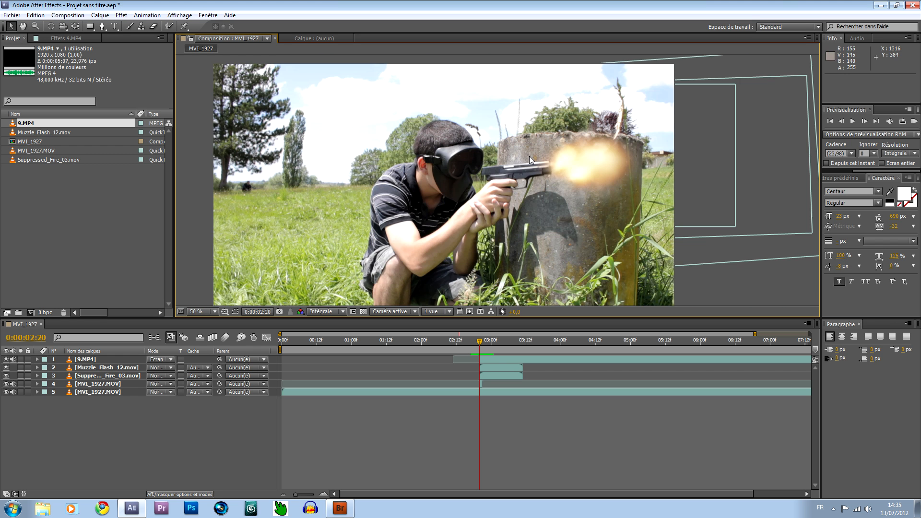
Step: Switch to Adobe Bridge, preview clips in the 18. Shells folder, and import 45Cal_02.mov into the After Effects project
left_click(339, 509)
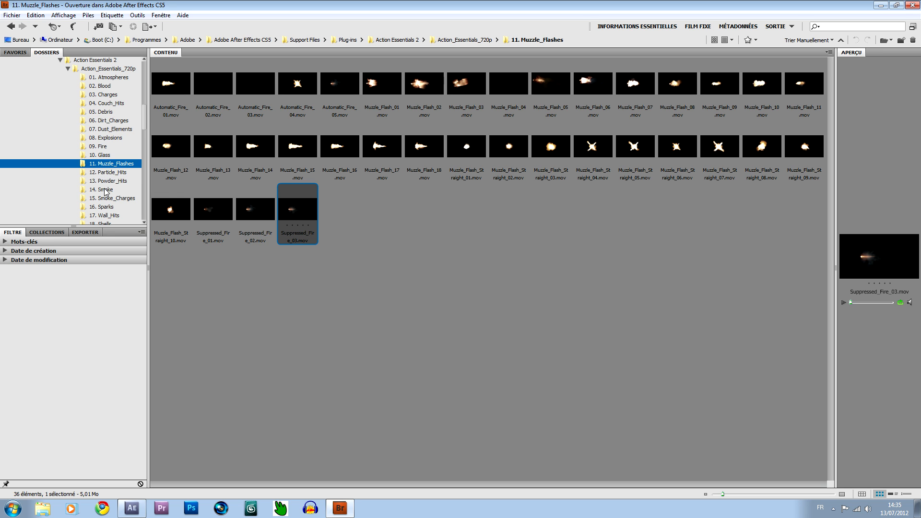
scroll(106, 193, "down", 1)
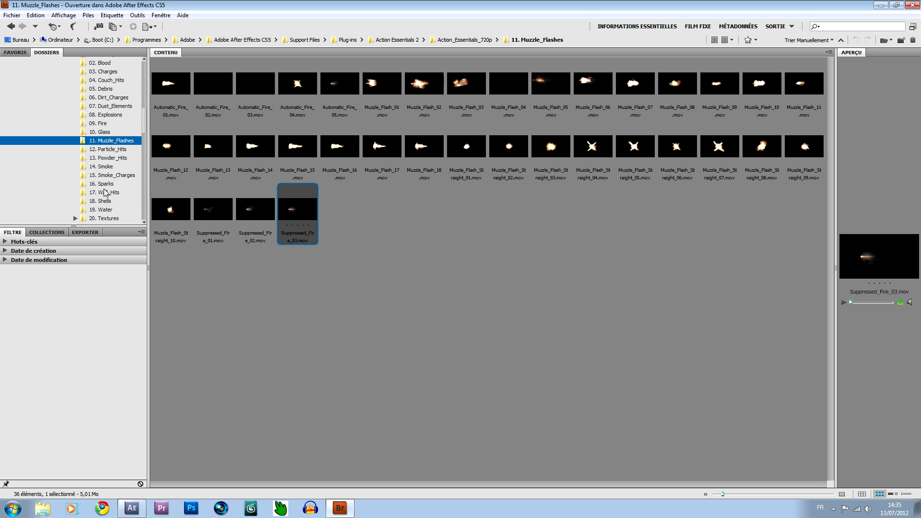
left_click(104, 201)
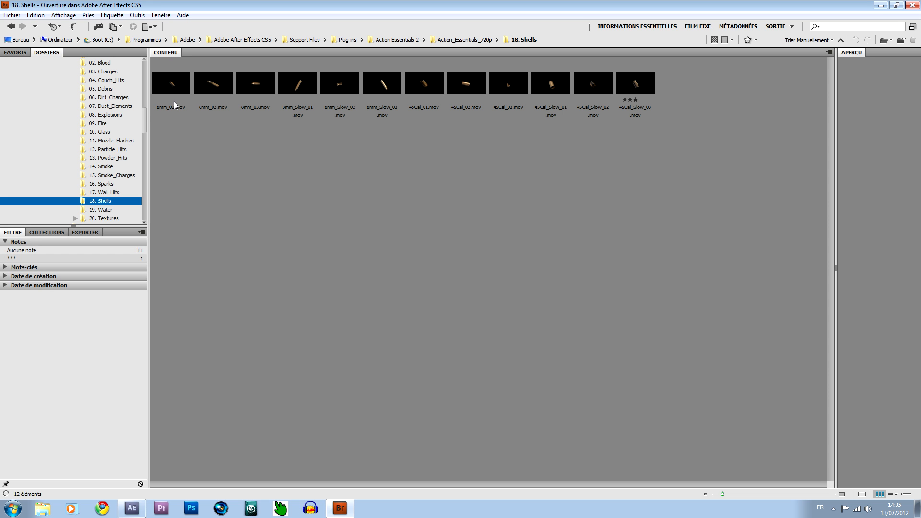
left_click(171, 87)
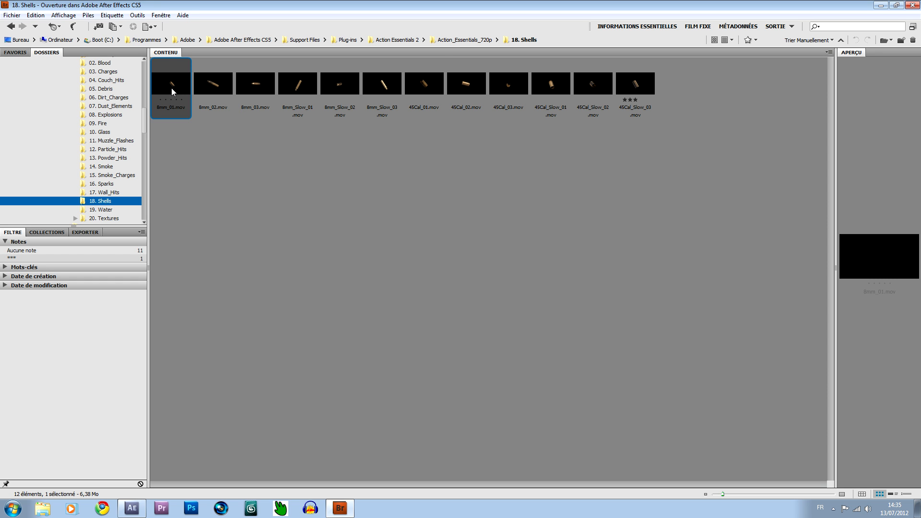
left_click(424, 91)
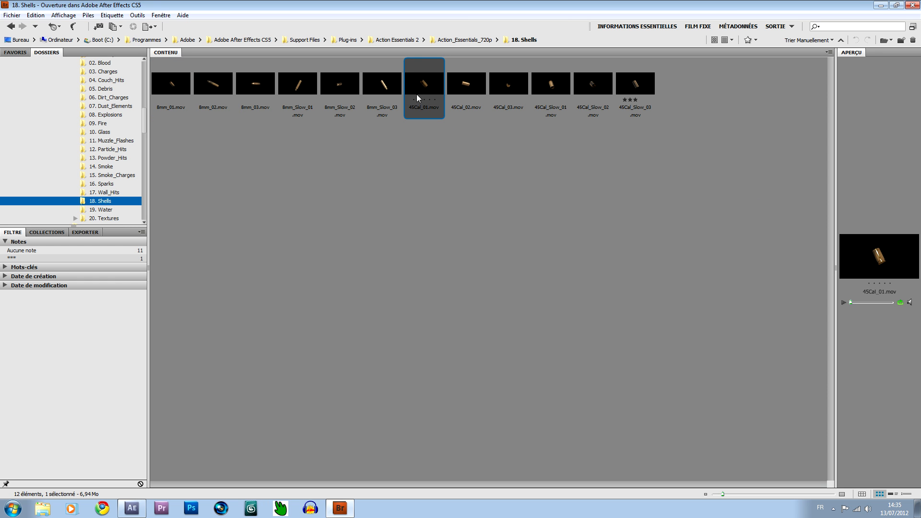
left_click(470, 85)
double_click(467, 84)
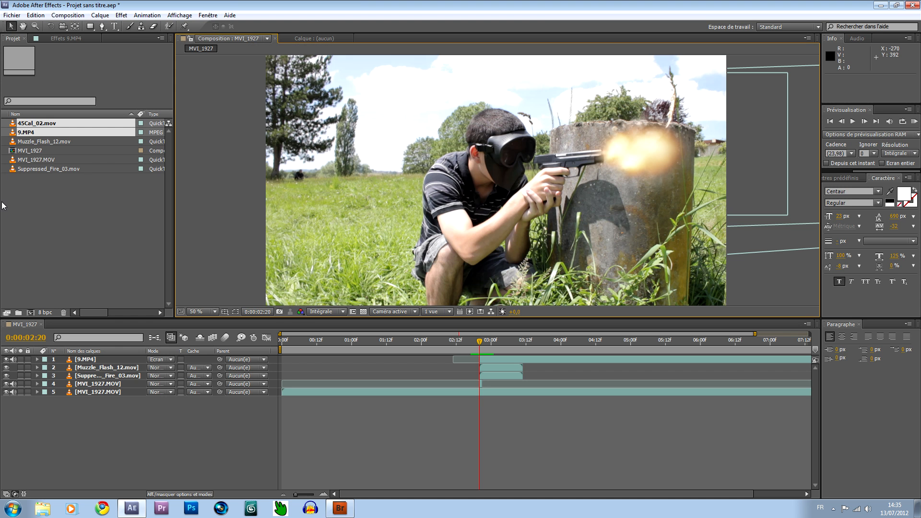
Step: Add 45Cal_02.mov as the top layer, offset so its shell is in view at 0:00:02:20
left_click_drag(39, 123, 91, 361)
left_click_drag(311, 360, 319, 361)
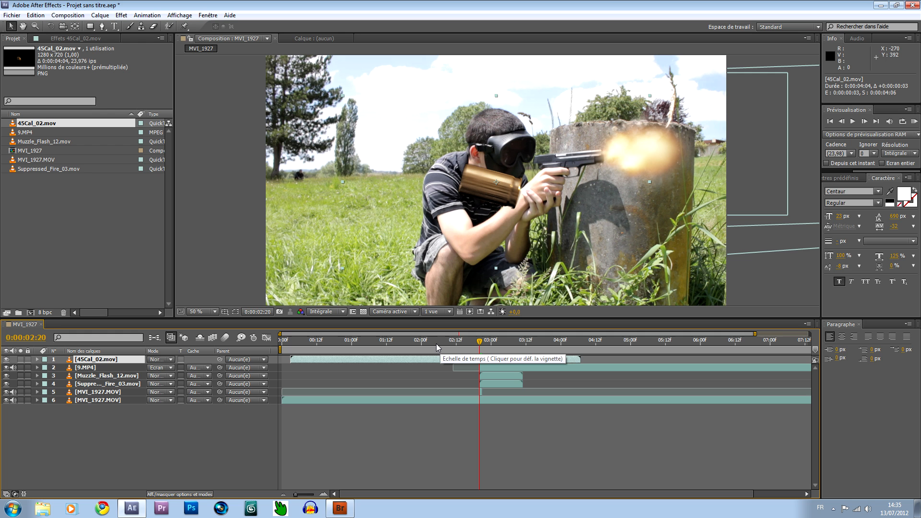
left_click_drag(440, 359, 439, 363)
Step: Freeze the 45Cal_02.mov layer on its frame at 0:00:02:20 and trim the layer's start to that time
right_click(440, 359)
mouse_move(475, 101)
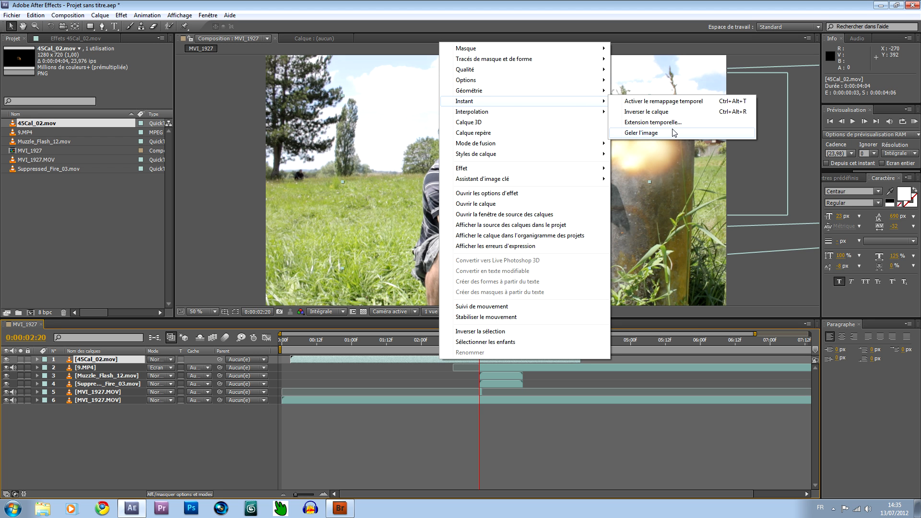
left_click(673, 135)
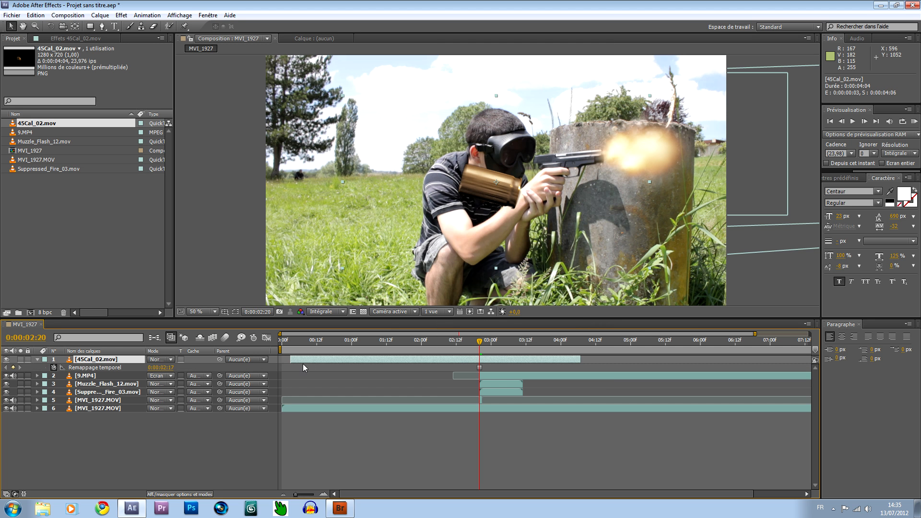
left_click_drag(289, 360, 477, 359)
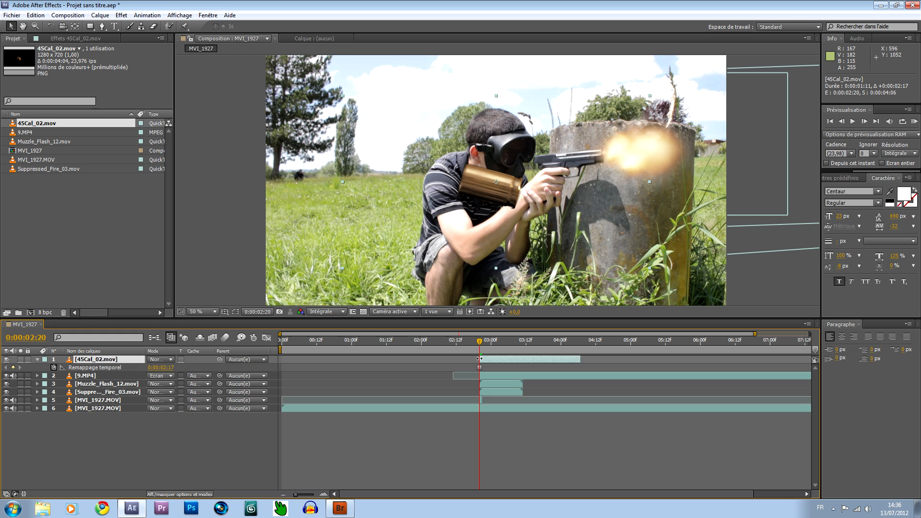
Step: Scale the shell layer to 14% and place it just above the pistol's slide at position 1230, 408
left_click(37, 360)
left_click(37, 360)
left_click(45, 377)
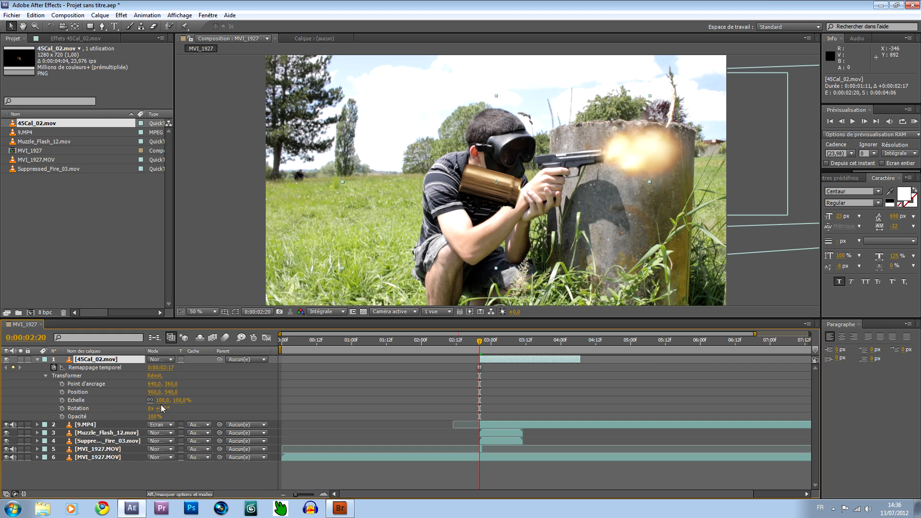
left_click_drag(181, 400, 140, 403)
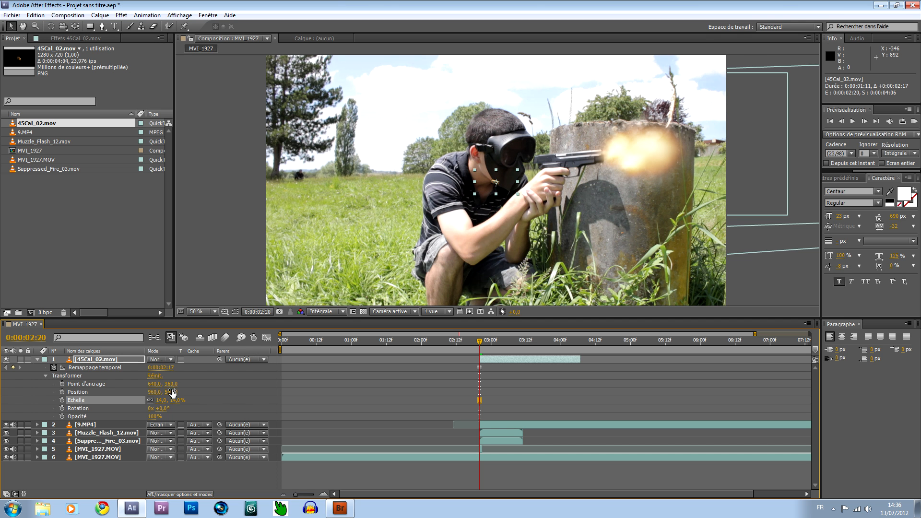
scroll(465, 191, "up", 2)
left_click_drag(444, 223, 574, 160)
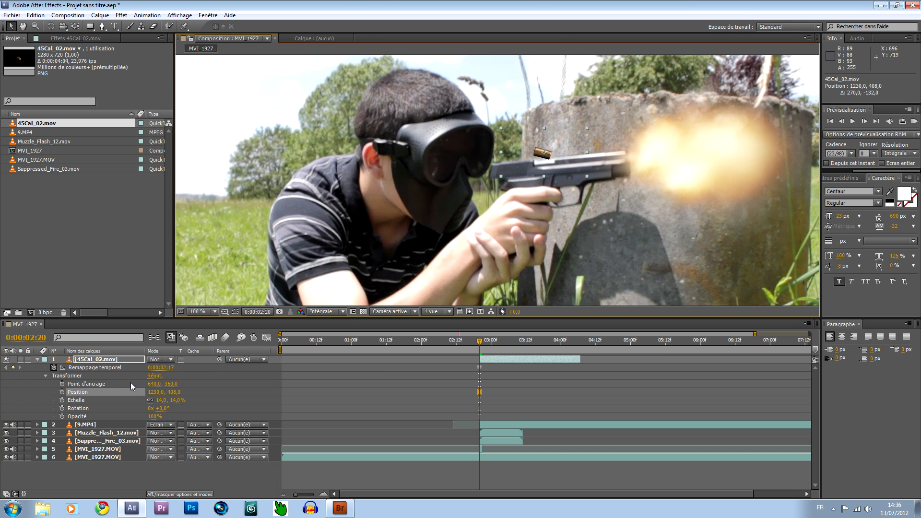
Step: Turn the 45Cal_02.mov layer into a 3D layer
left_click(37, 360)
left_click(178, 494)
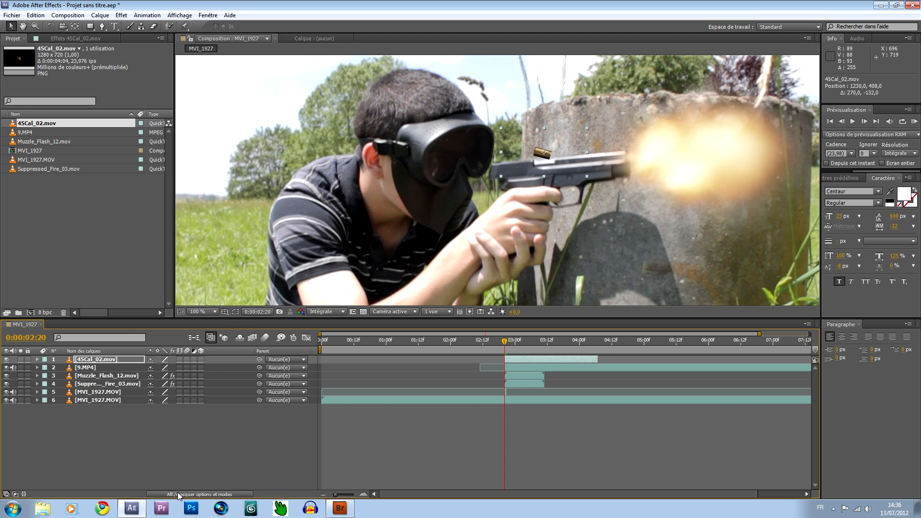
left_click(201, 360)
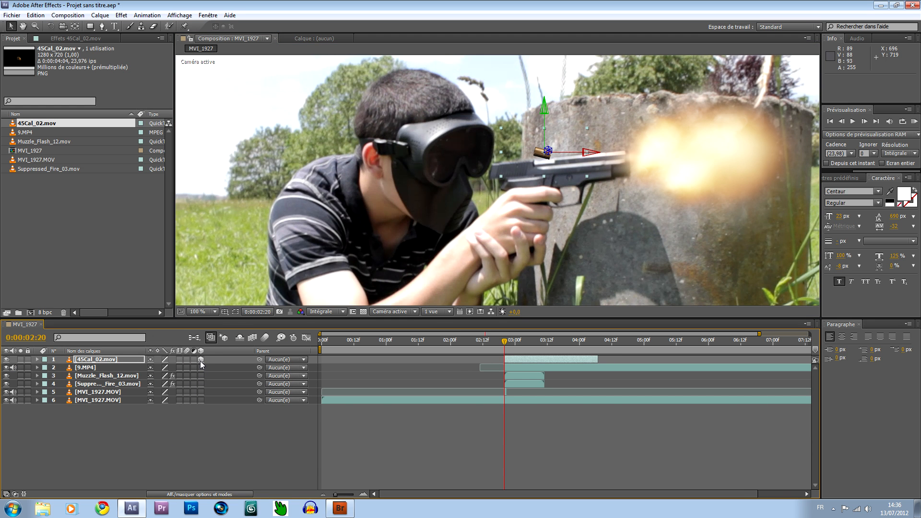
Step: Rotate the shell layer to -9° on Z, scale it to 12% and nudge it to position 1231.5, 407.7
left_click(37, 361)
left_click_drag(162, 427, 161, 433)
scroll(438, 201, "up", 1)
scroll(438, 197, "up", 2)
left_click_drag(154, 392, 183, 400)
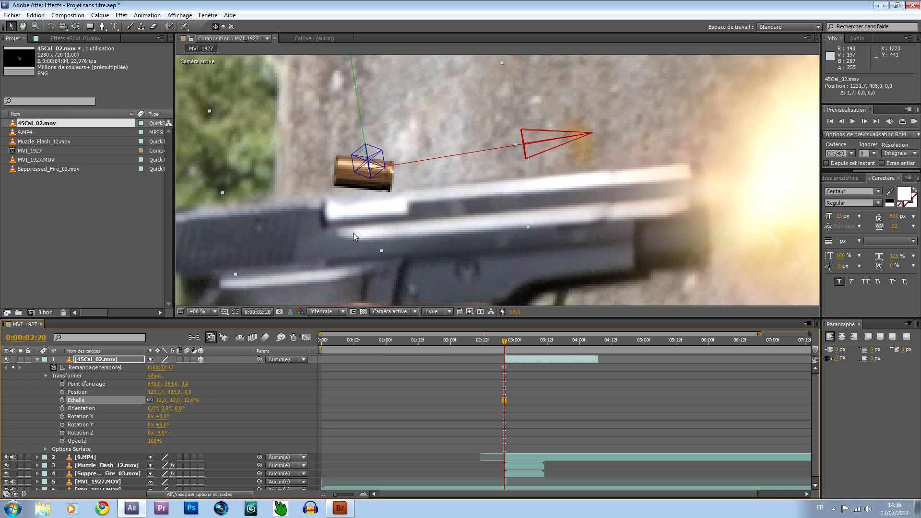
left_click_drag(354, 195, 353, 194)
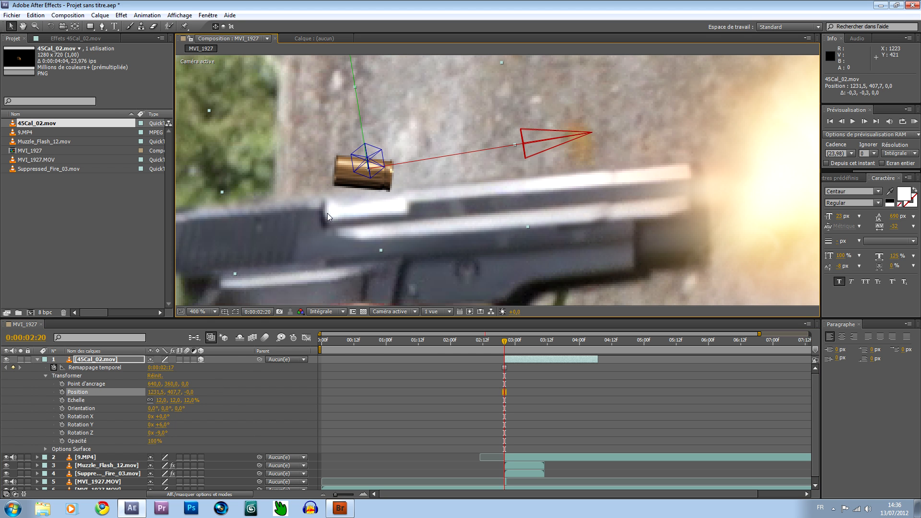
left_click(37, 359)
scroll(509, 171, "down", 2)
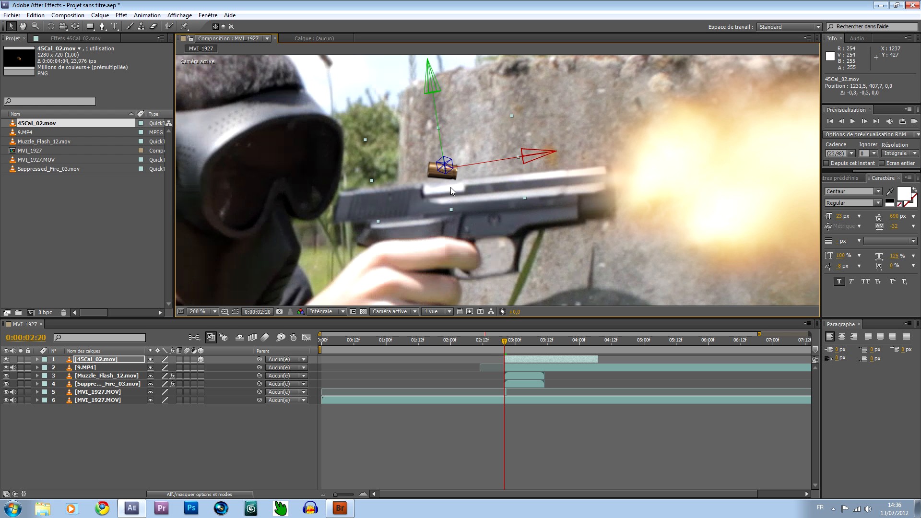
Step: Place the shell layer beneath the masked MVI_1927.MOV copy, reset its Z rotation to 0° and move it to position 1235, 413.2
left_click_drag(102, 362, 101, 401)
left_click_drag(450, 174, 452, 179)
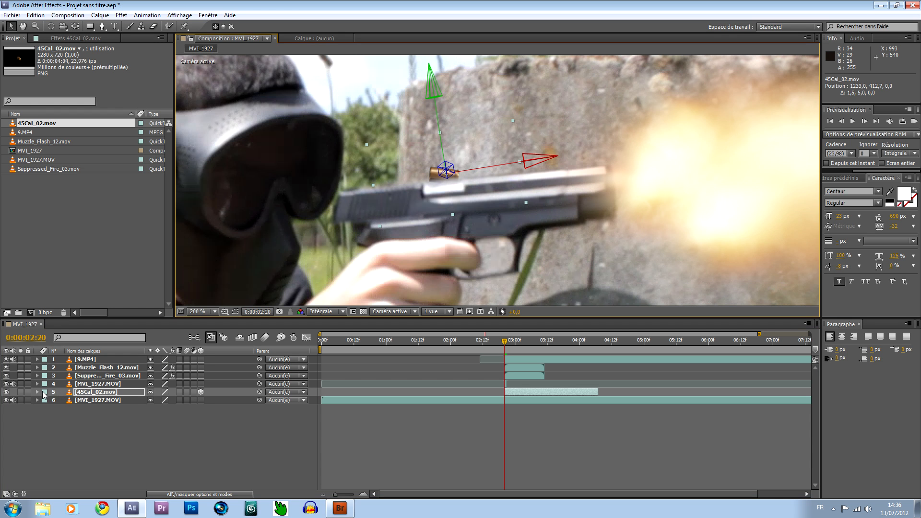
left_click(38, 393)
left_click_drag(161, 466, 165, 465)
left_click_drag(453, 177, 455, 178)
left_click(38, 392)
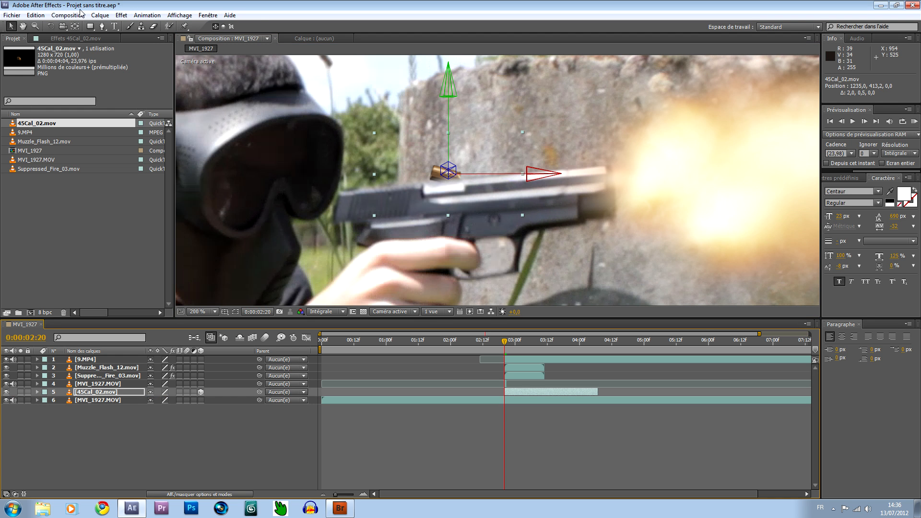
Step: Apply CC Radial Fast Blur to the 45Cal_02.mov layer with an Amount of 65
left_click(122, 15)
mouse_move(156, 81)
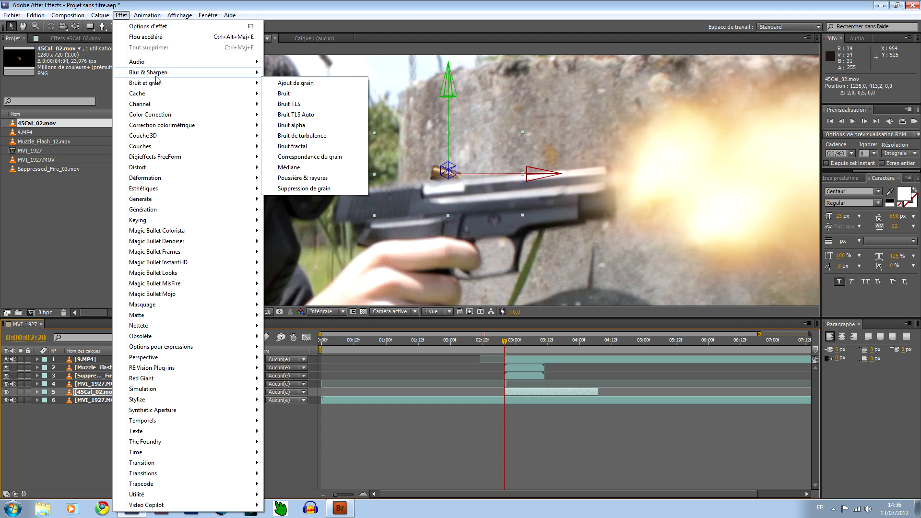
left_click(319, 83)
left_click(102, 74)
type("65")
key("Return")
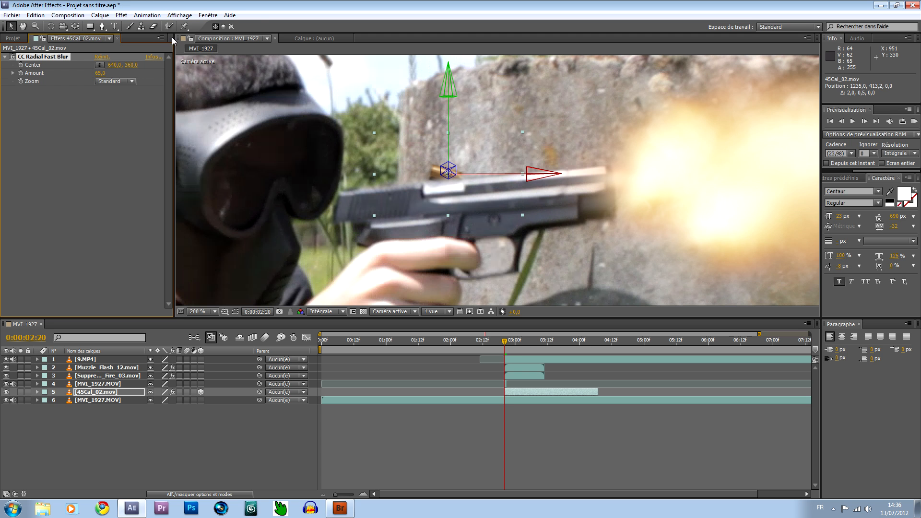
Step: Add the Flou accéléré effect to the 45Cal_02.mov layer with an intensity of 15
left_click(122, 14)
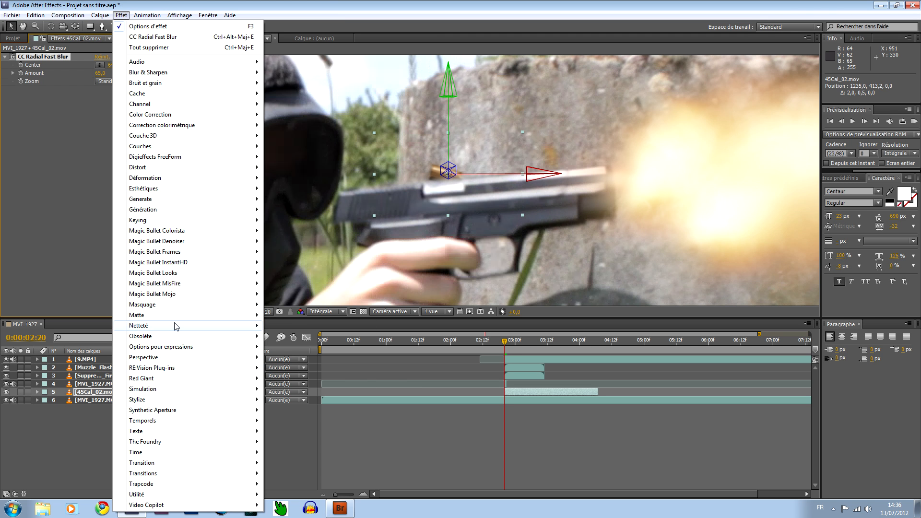
mouse_move(176, 325)
left_click(294, 346)
left_click(102, 97)
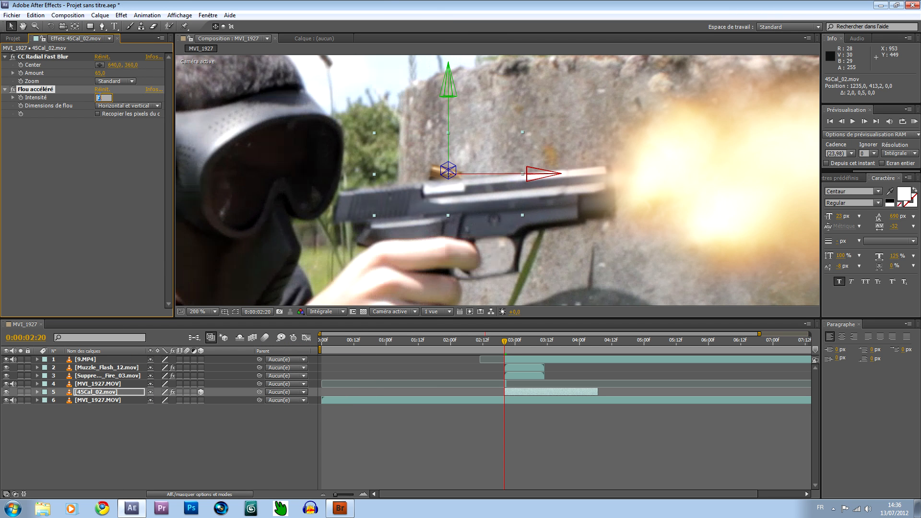
type("5")
key("Return")
left_click_drag(103, 100, 97, 101)
left_click(572, 206)
scroll(552, 201, "down", 2)
scroll(552, 201, "up", 1)
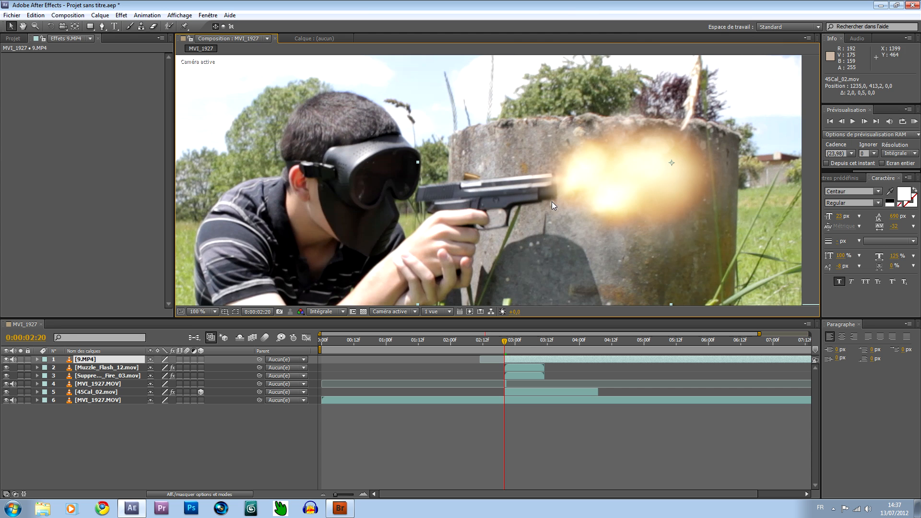
Step: Start animating the shell's position with keyframes at 0:00:02:20 and, moved up to 1083.9, 240.2, at 0:00:02:21
left_click(84, 393)
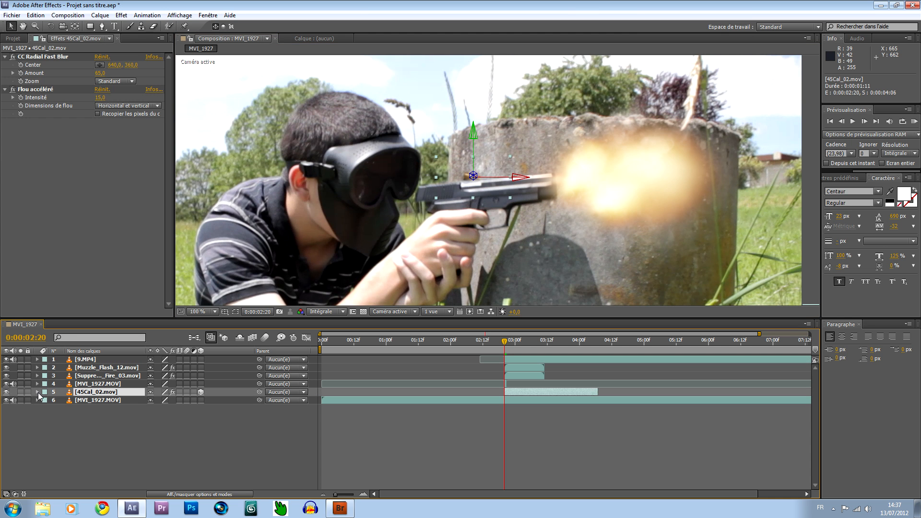
left_click(37, 392)
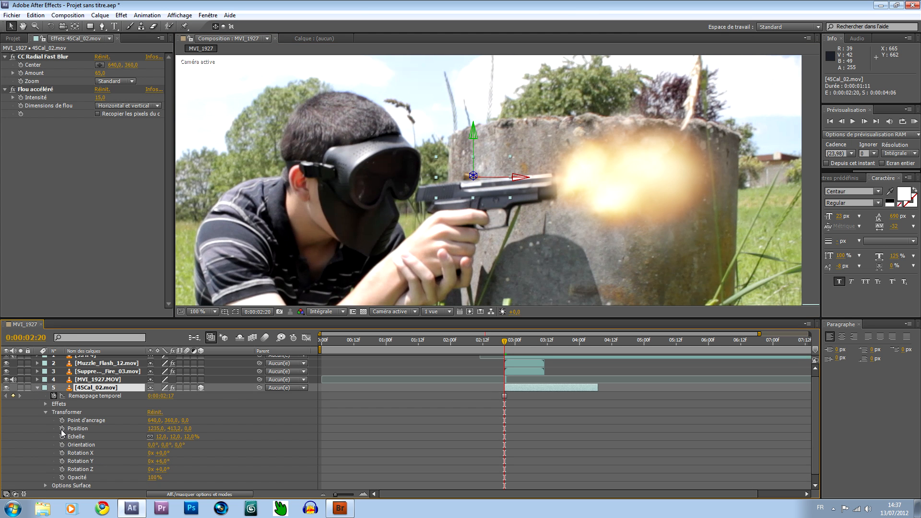
left_click(62, 429)
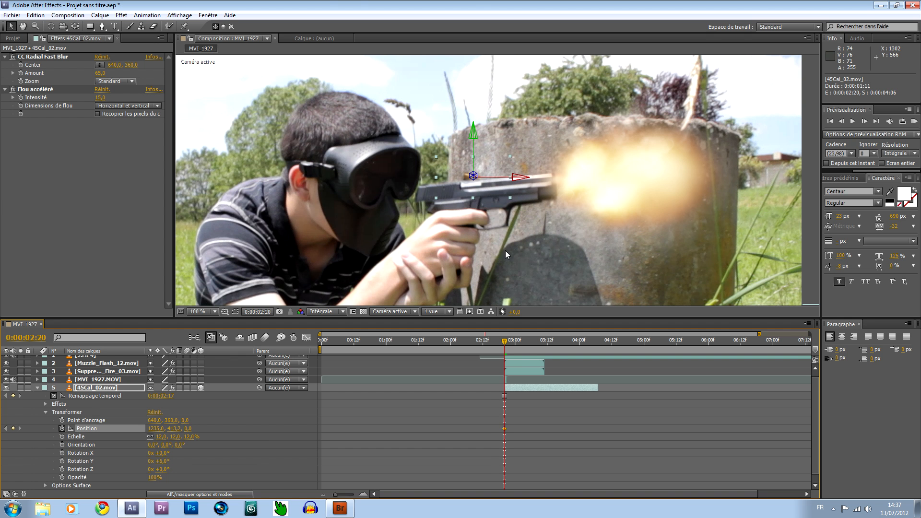
key("Page_Down")
left_click_drag(466, 192, 393, 107)
left_click_drag(514, 126, 529, 210)
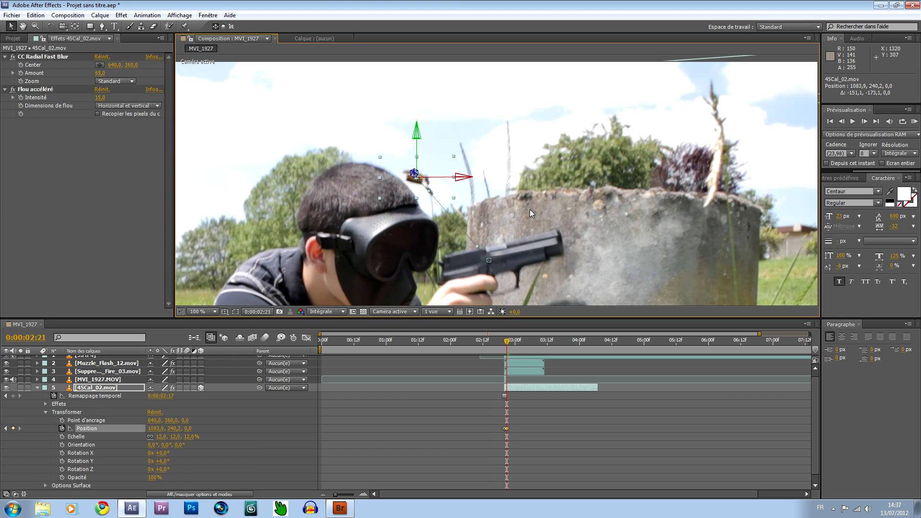
Step: Continue the shell's flight out of frame with position keyframes at 0:00:02:22 and, at 624.3, -107.3, at 0:00:02:23
key("Page_Down")
left_click_drag(424, 204, 329, 127)
key("comma")
key("Page_Down")
left_click_drag(401, 150, 336, 106)
Step: Review the shell's flight path frame by frame between 0:00:02:20 and 0:00:02:23
key("Page_Up")
key("Page_Up")
key("Page_Up")
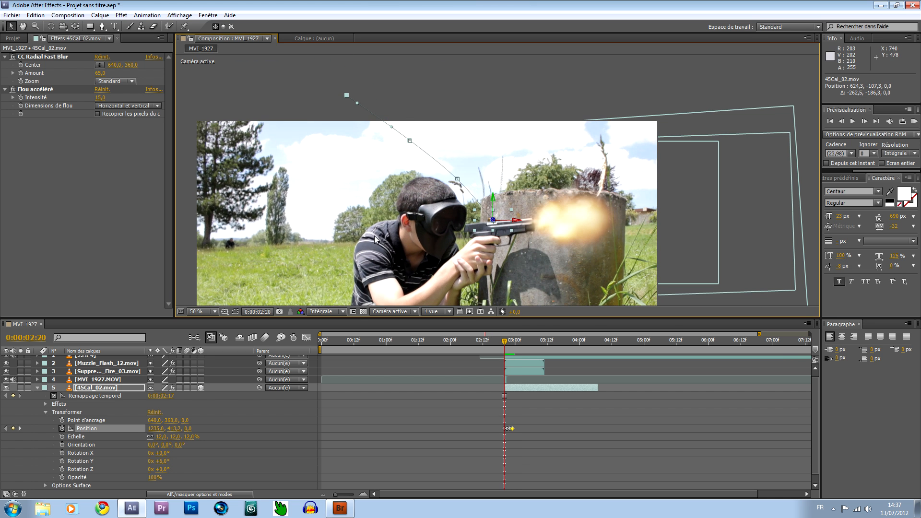
key("Page_Down")
key("Page_Down")
key("Page_Down")
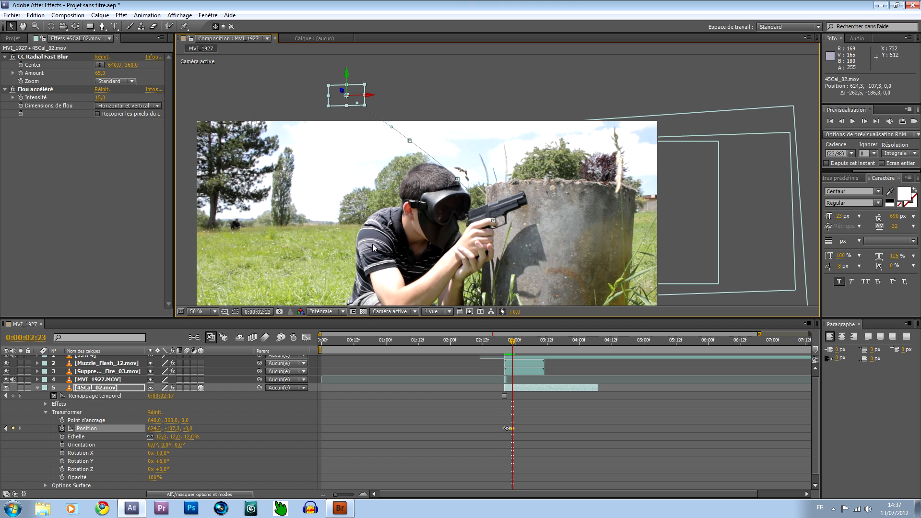
left_click(36, 387)
left_click_drag(569, 255, 595, 176)
left_click(715, 188)
left_click_drag(509, 344, 509, 350)
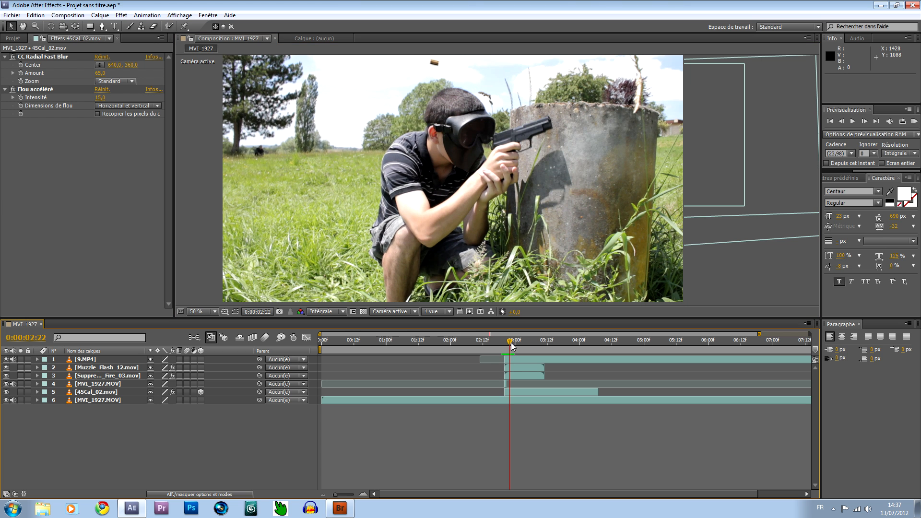
Step: Shrink the airborne shell slightly, scaling the 45Cal_02.mov layer to about 10% wide and 9% high
left_click(92, 393)
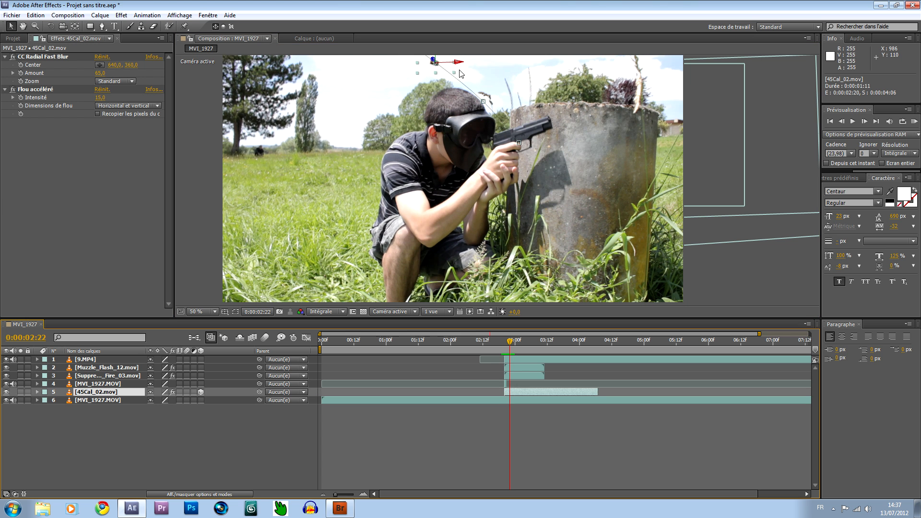
scroll(459, 71, "up", 1)
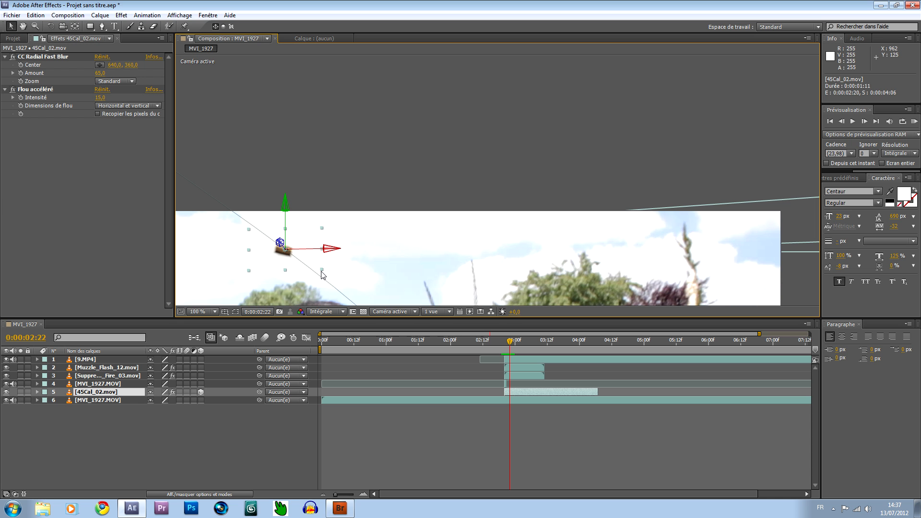
left_click_drag(322, 272, 317, 271)
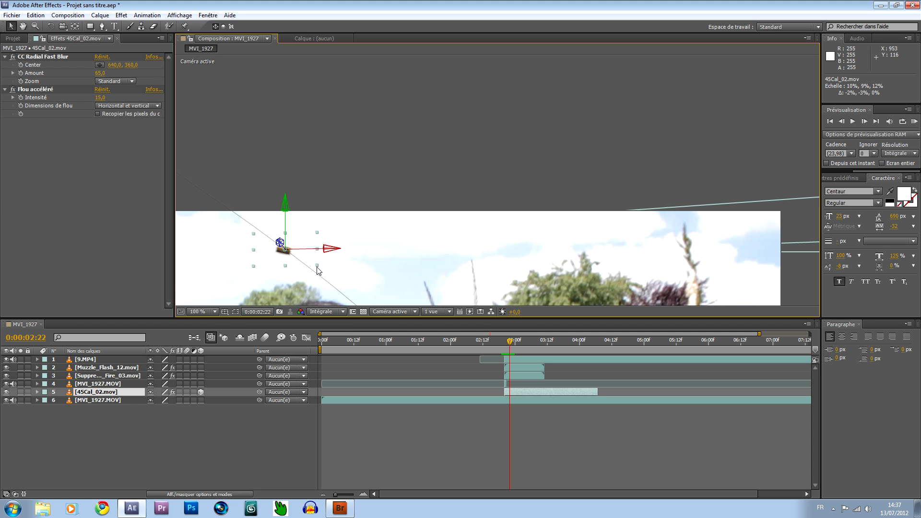
scroll(365, 259, "down", 1)
left_click_drag(407, 245, 476, 111)
left_click(773, 282)
Step: Check the resized shell's ejection frame by frame around 0:00:02:20 to 0:00:02:23
key("Page_Up")
key("Page_Up")
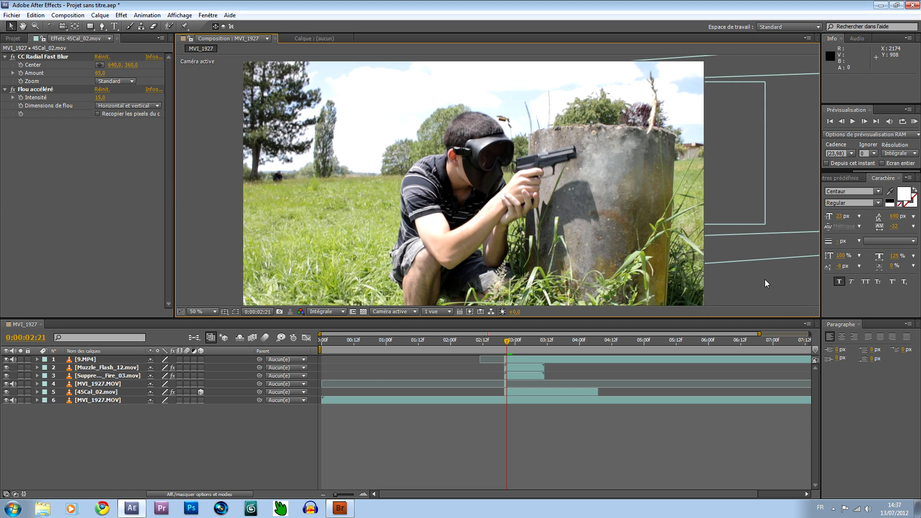
key("Page_Down")
key("Page_Down")
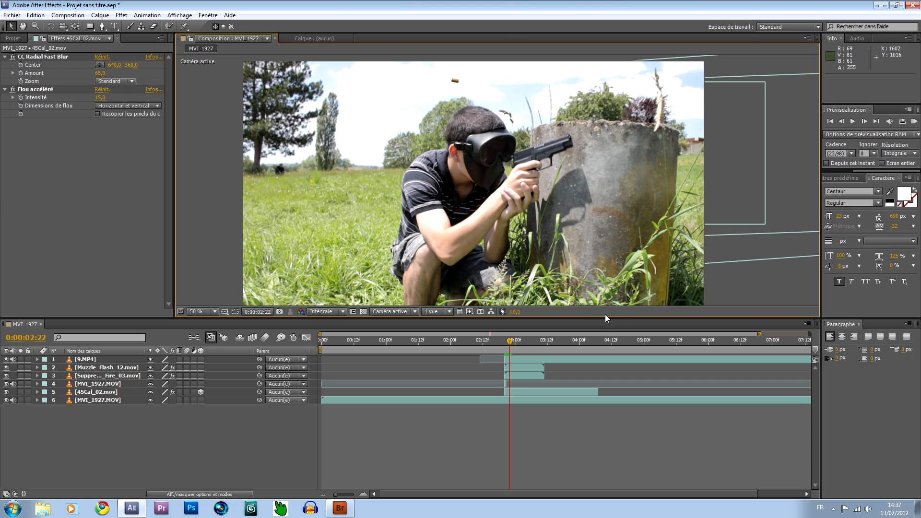
key("Page_Down")
left_click_drag(511, 343, 504, 349)
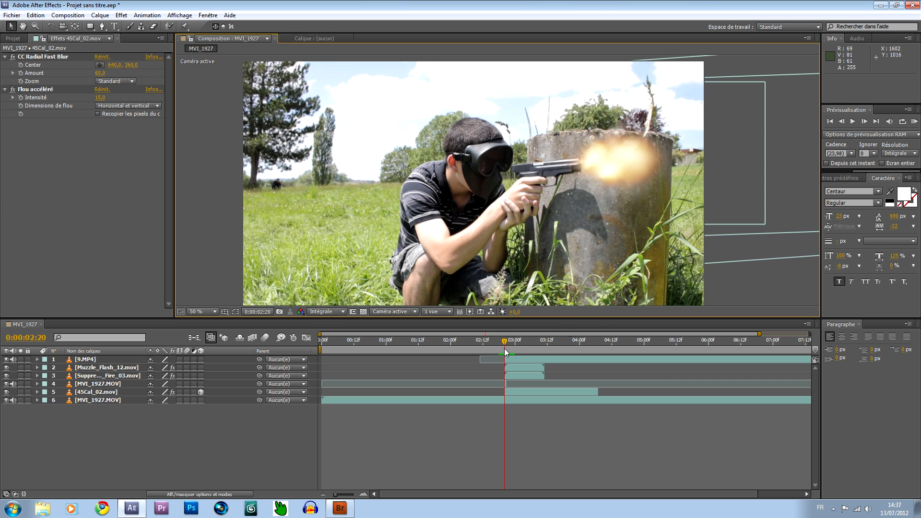
mouse_move(559, 197)
left_mouse_down()
mouse_move(568, 167)
mouse_move(567, 188)
left_mouse_up()
left_click(159, 440)
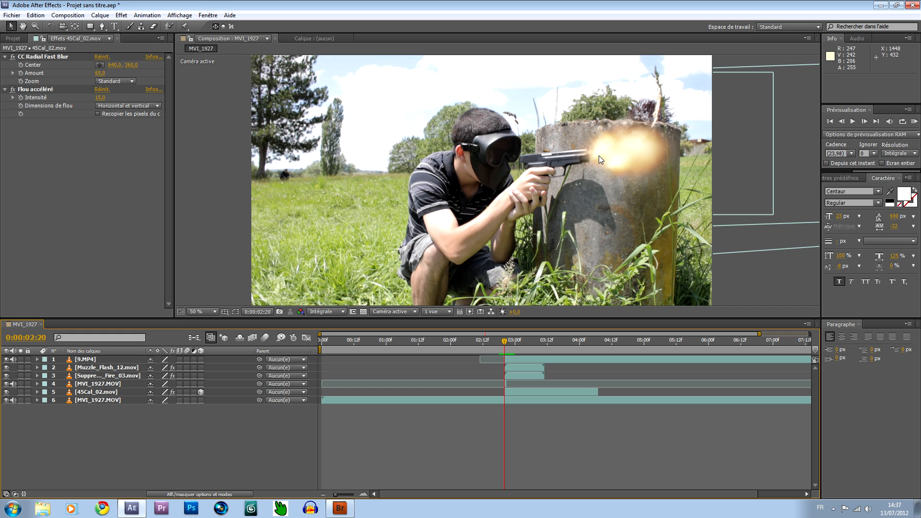
Step: Duplicate the background MVI_1927.MOV layer, move the copy above all layers and trim its start to 0:00:02:20
left_click(87, 400)
key("ctrl+d")
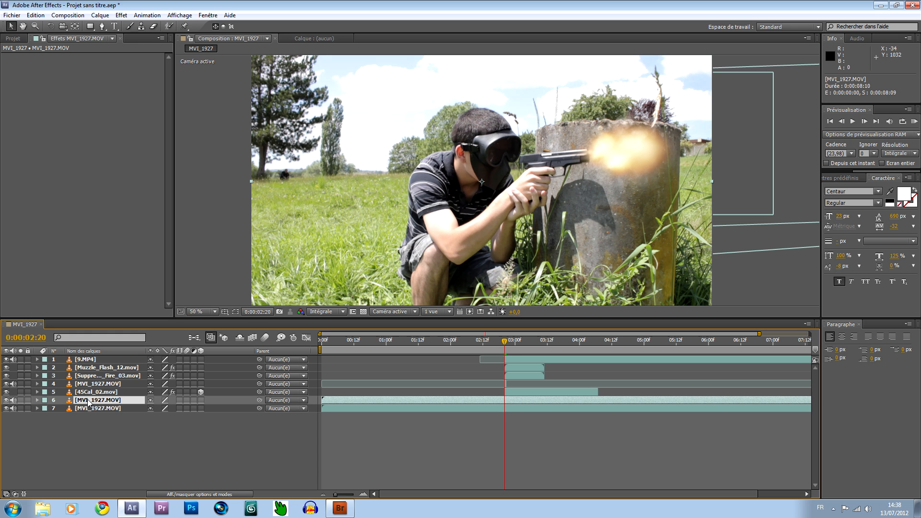
left_click_drag(97, 405, 99, 356)
left_click_drag(318, 358, 501, 356)
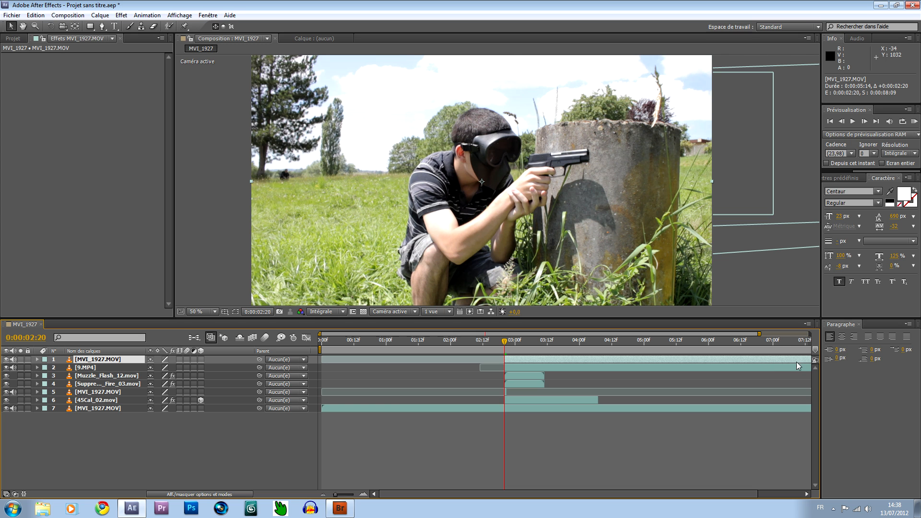
Step: Trim the top MVI_1927.MOV copy to the single frame at 0:00:02:20 and draw a closed mask around the shooter's head and goggles
left_click_drag(335, 495, 330, 495)
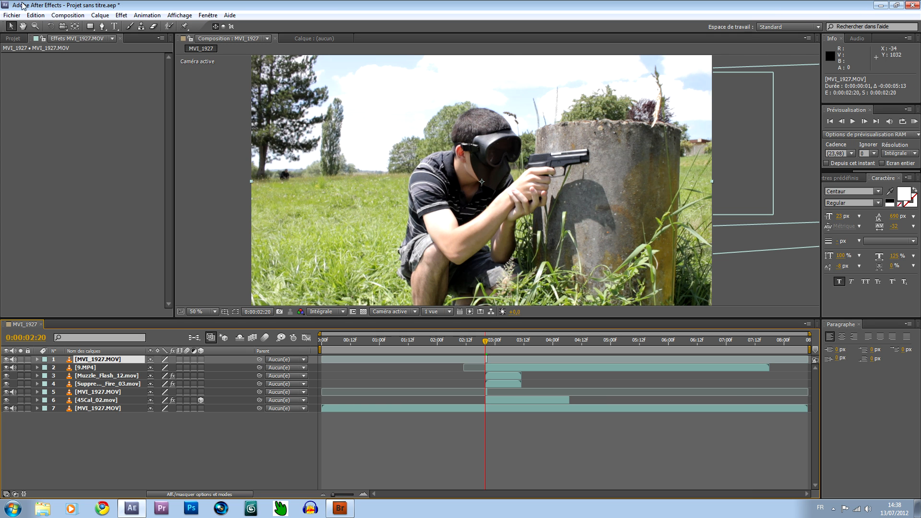
left_click(101, 26)
key("slash")
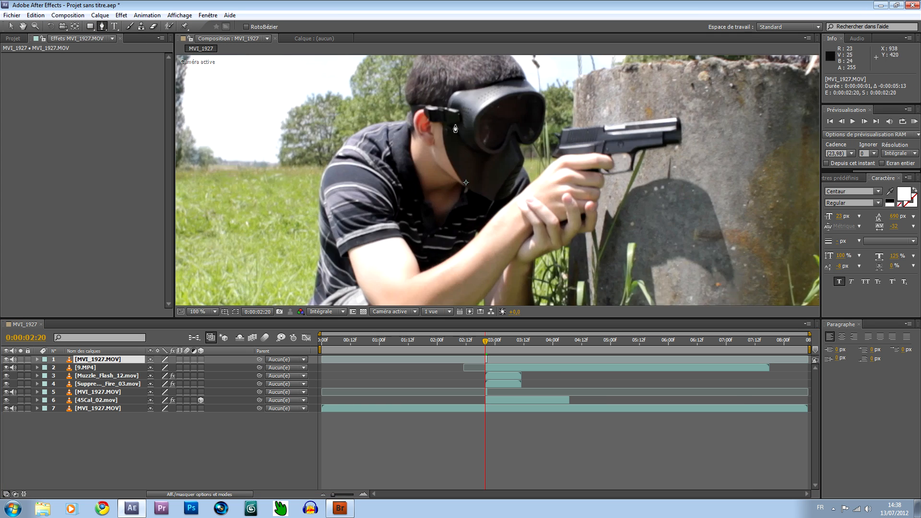
left_click_drag(489, 163, 468, 201)
left_click_drag(487, 232, 498, 213)
left_click(497, 209)
left_click(501, 193)
left_click(508, 161)
left_click(507, 124)
left_click(496, 109)
left_click(482, 92)
left_click(463, 84)
left_click(444, 82)
left_click(424, 85)
left_click(406, 100)
left_click(396, 123)
left_click(396, 149)
left_click(406, 186)
left_click(430, 212)
left_click(459, 231)
left_click(472, 232)
left_click(487, 231)
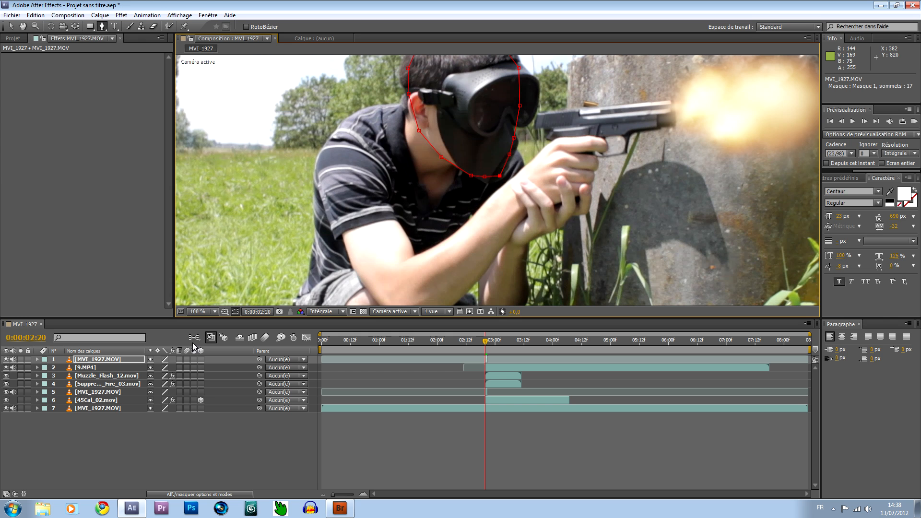
Step: Reveal the top layer's mask in the timeline and set the layer's blending mode to Add
left_click(37, 359)
left_click(45, 368)
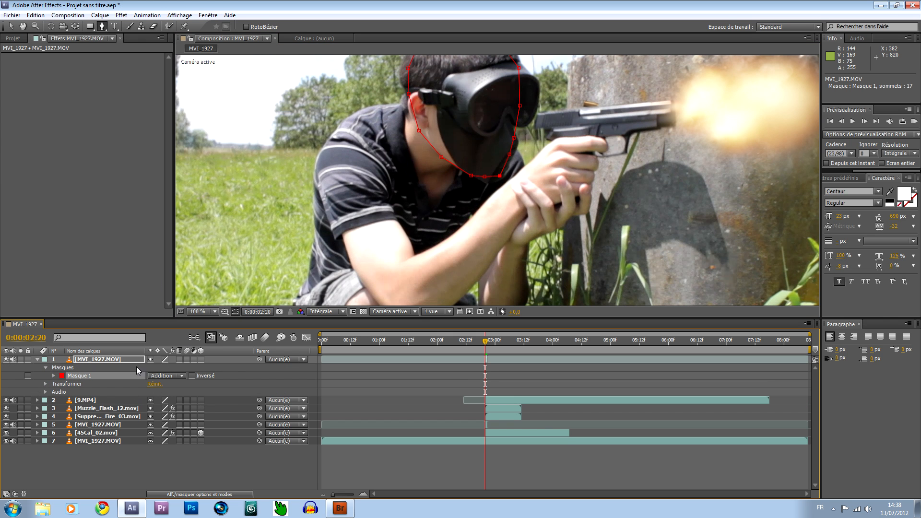
left_click(206, 494)
left_click(159, 360)
left_click(220, 177)
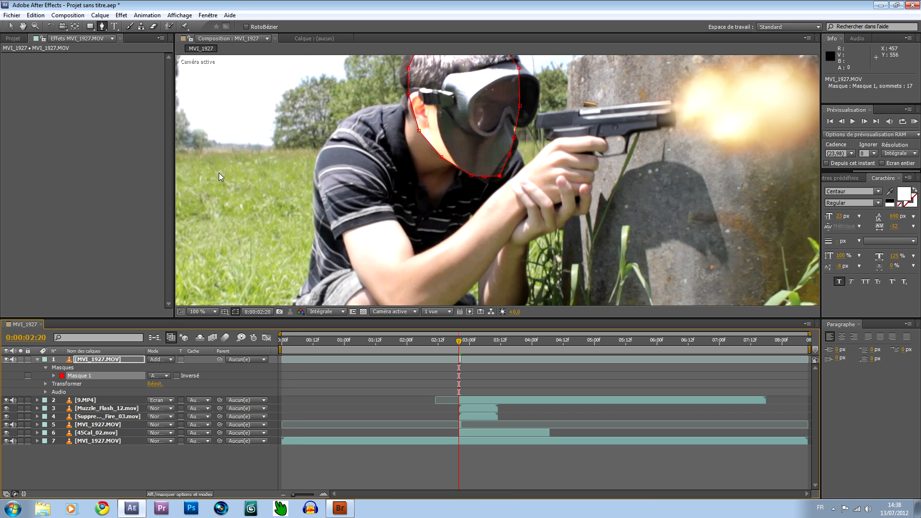
Step: Hide the mask outline in the viewer, feather Masque 1 by 50 pixels and expand it by 2 pixels
left_click(54, 376)
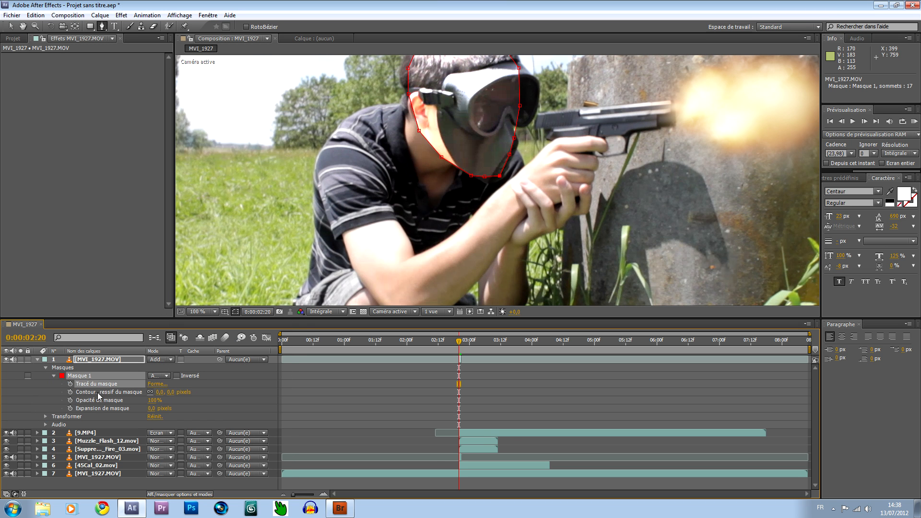
left_click(235, 311)
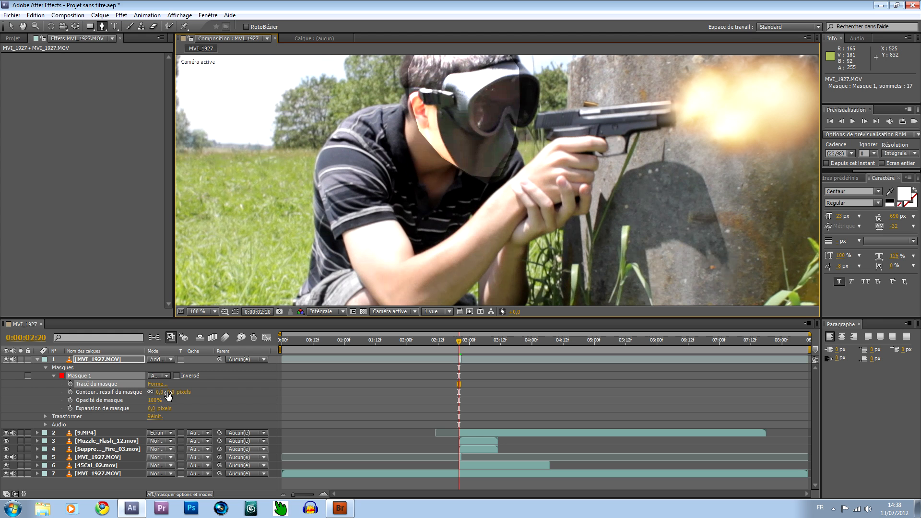
left_click_drag(168, 395, 189, 392)
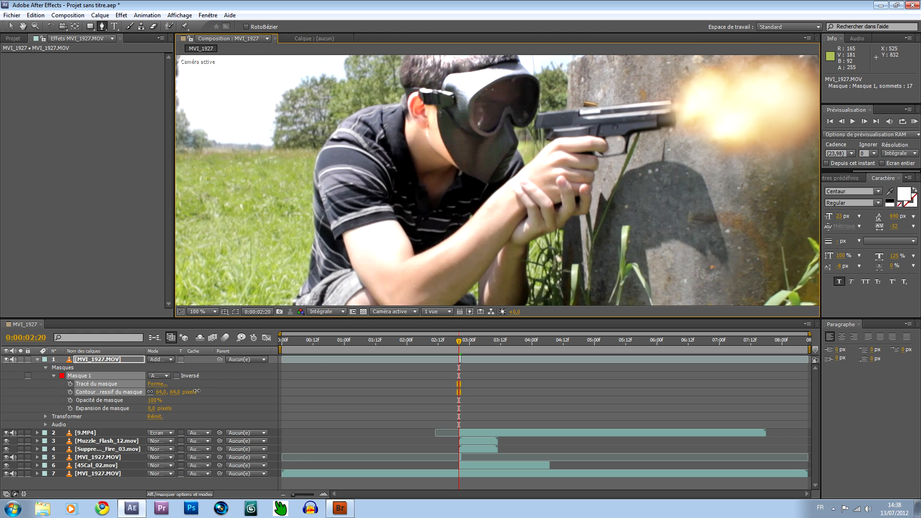
left_click_drag(192, 392, 193, 393)
left_click(175, 393)
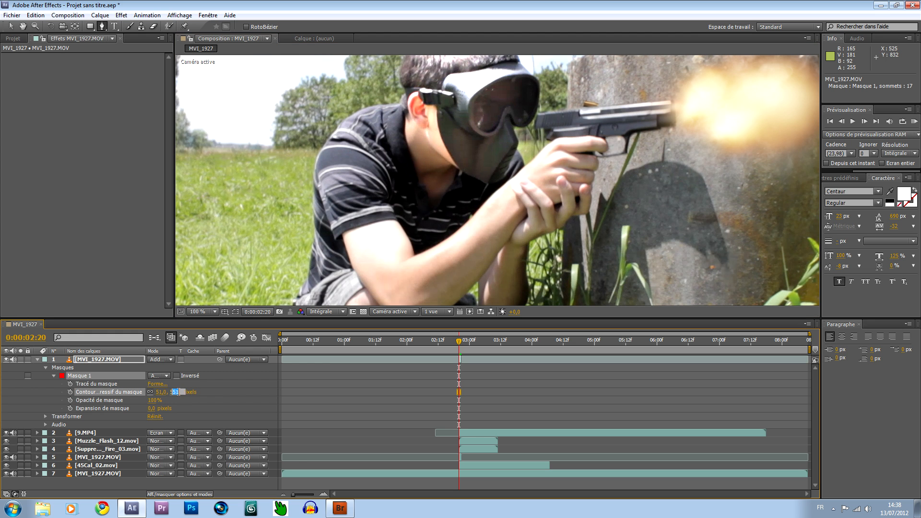
type("50")
key("Return")
left_click_drag(149, 410, 151, 414)
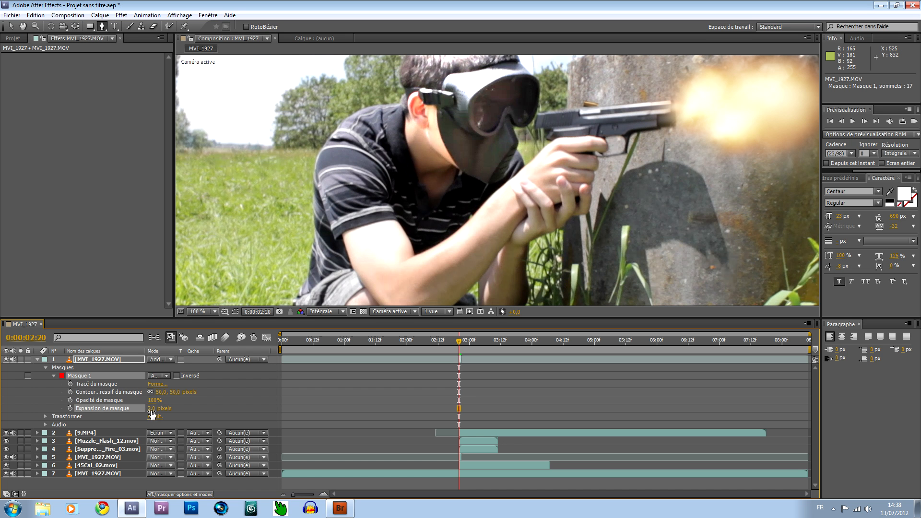
left_click(37, 360)
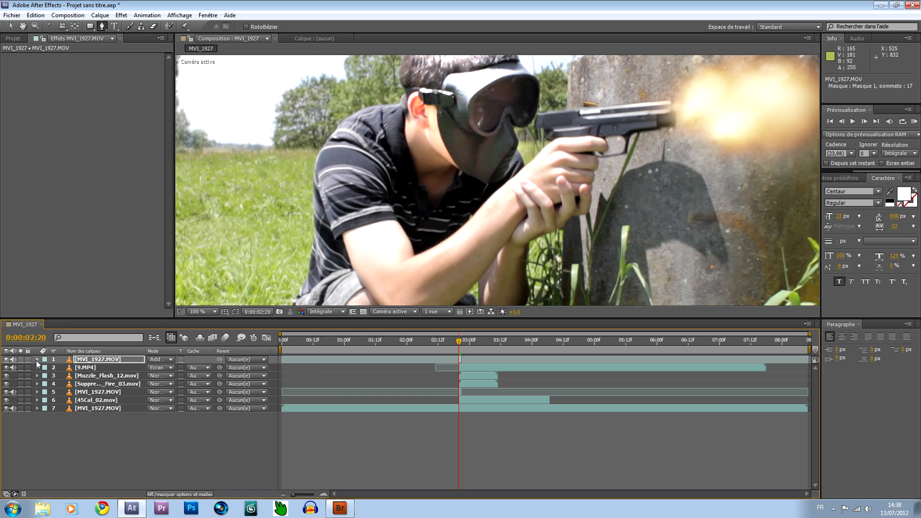
Step: Apply the Courbes effect to the top MVI_1927.MOV layer and bend its RGB curve downward to darken the shadows and midtones
key("comma")
key("comma")
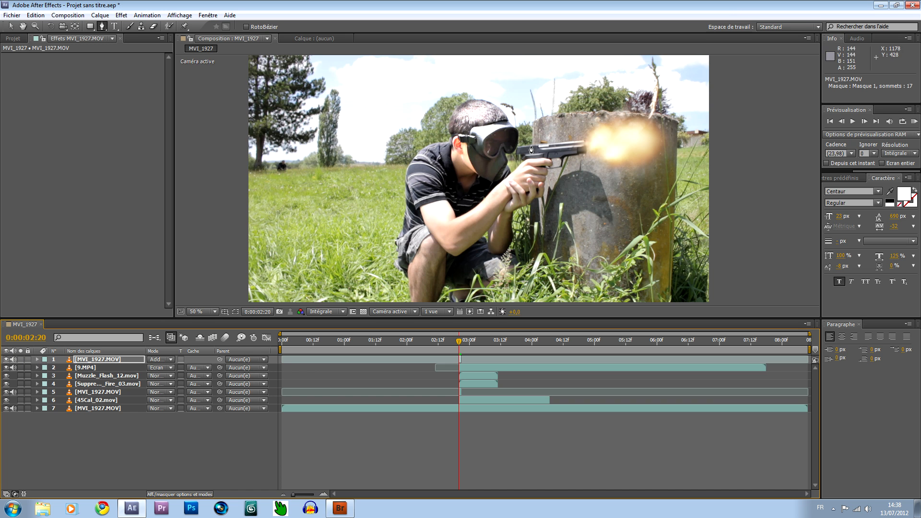
left_click(104, 359)
left_click(10, 26)
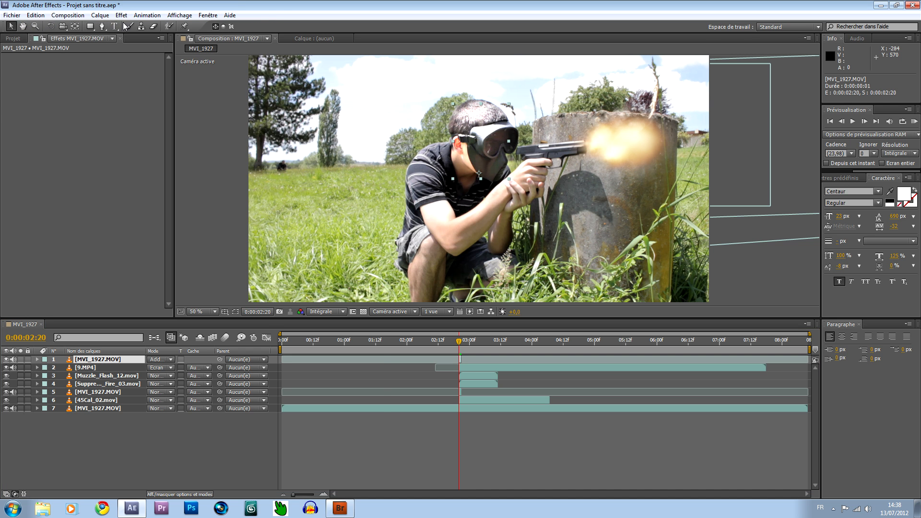
left_click(122, 15)
mouse_move(187, 126)
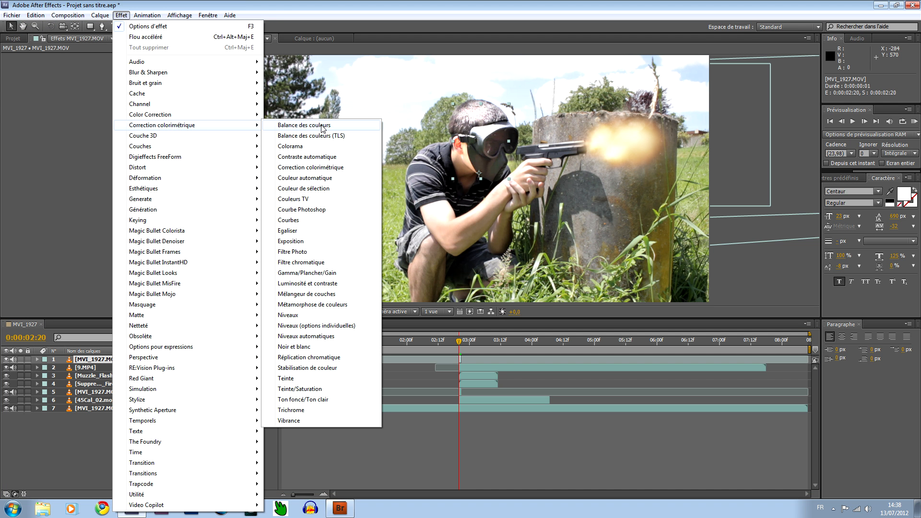
left_click(289, 219)
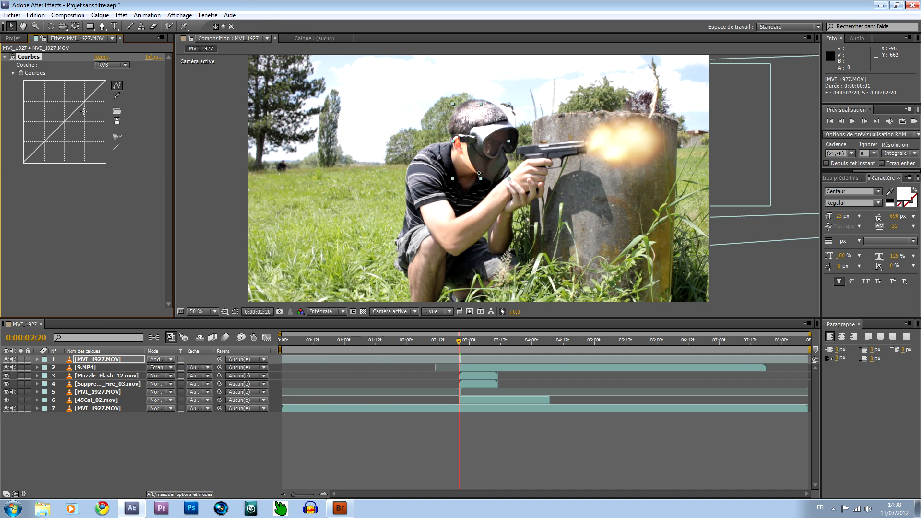
left_click_drag(79, 106, 86, 110)
left_click_drag(44, 150, 47, 152)
Step: Add a Teinte/Saturation effect to the top layer with global saturation 27 and global lightness -15
left_click(121, 15)
mouse_move(189, 129)
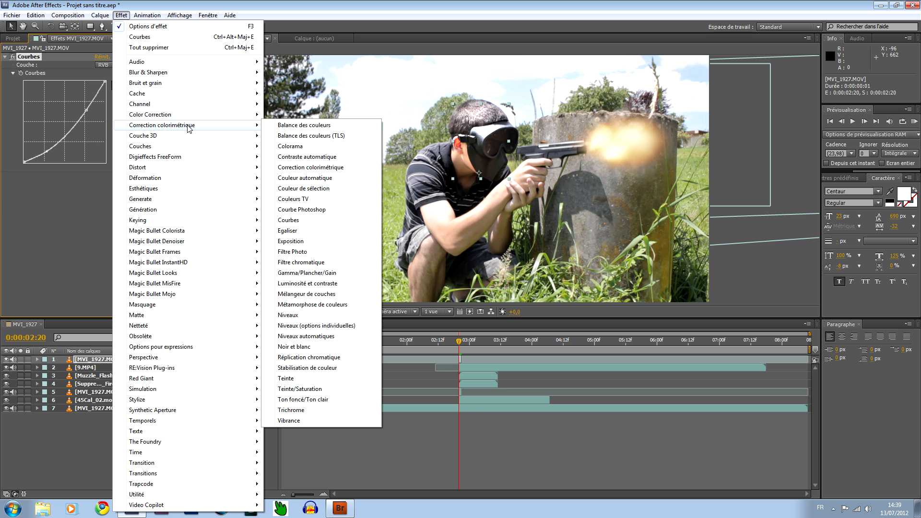
left_click(332, 389)
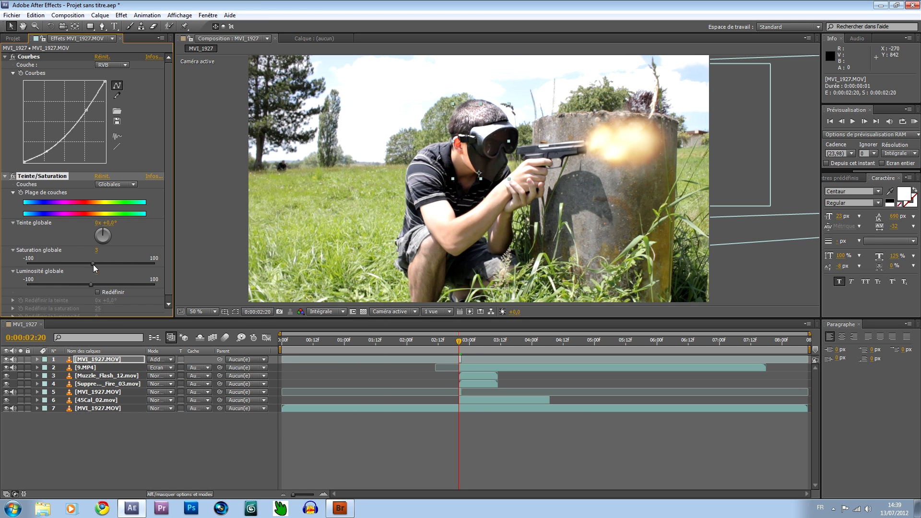
left_click_drag(91, 284, 82, 284)
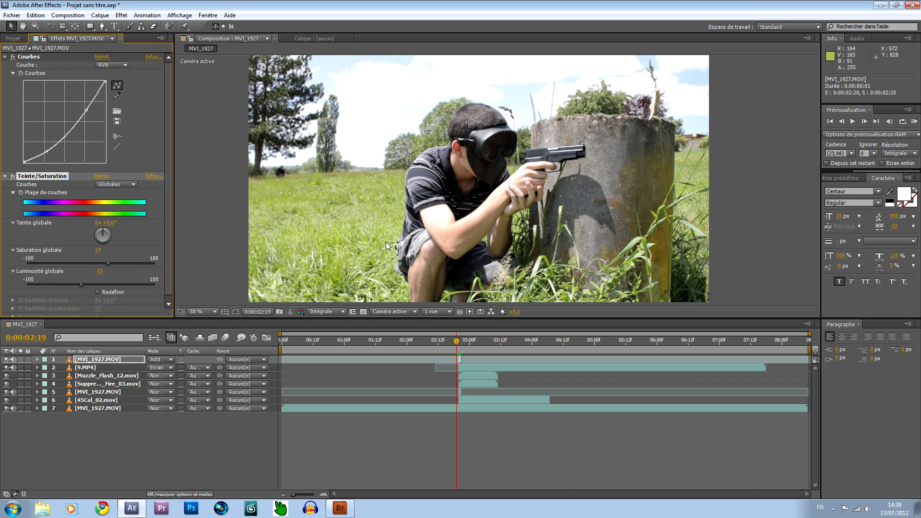
left_click(782, 274)
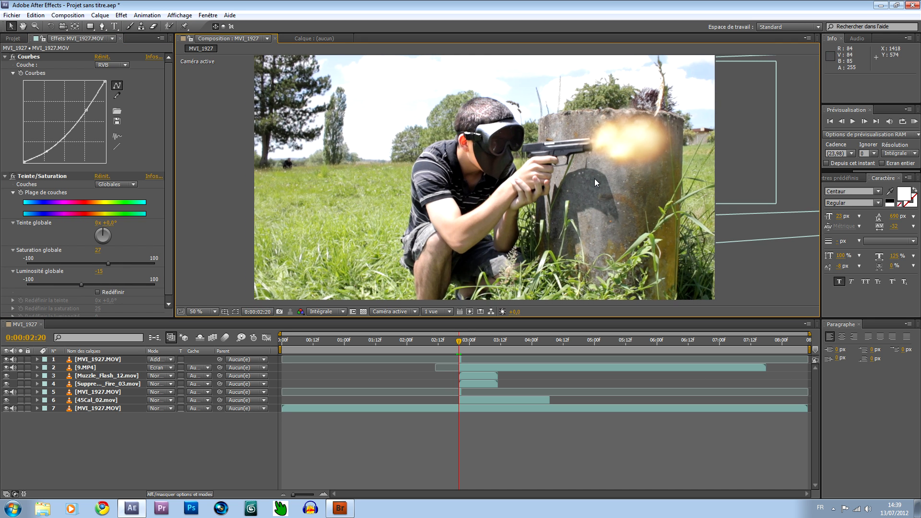
Step: Review the light cast on the head frame by frame around 0:00:02:20 and return to that frame
key("Page_Up")
key("Page_Down")
key("Page_Down")
key("Page_Down")
key("Page_Down")
key("Page_Up")
key("Page_Up")
key("Page_Up")
key("Page_Up")
key("Page_Down")
key("Page_Up")
key("Page_Down")
left_click_drag(456, 321, 459, 348)
key("Page_Up")
key("Page_Down")
key("Page_Down")
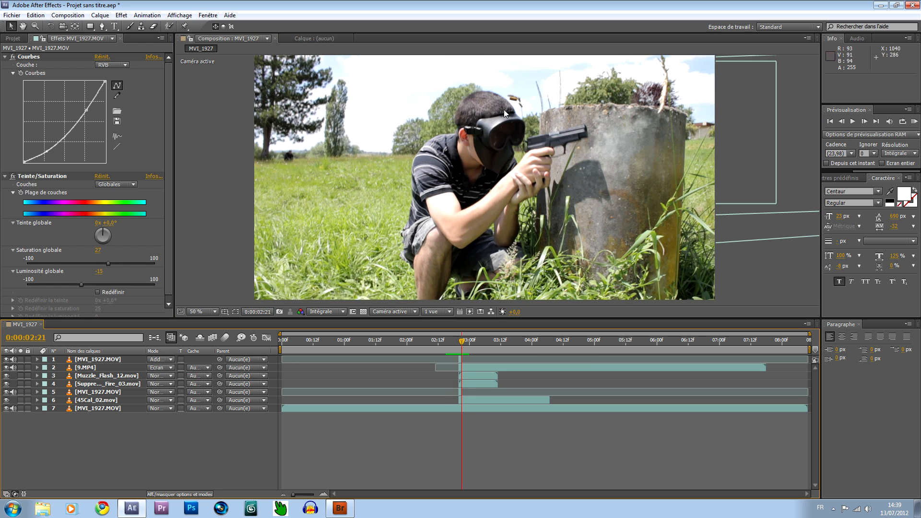
left_click_drag(462, 345, 459, 344)
left_click_drag(652, 151, 661, 150)
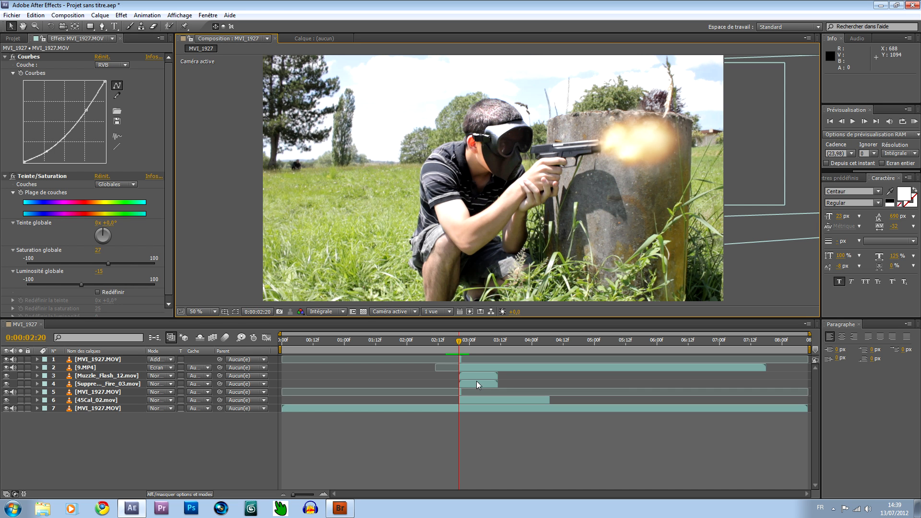
left_click_drag(462, 346, 458, 346)
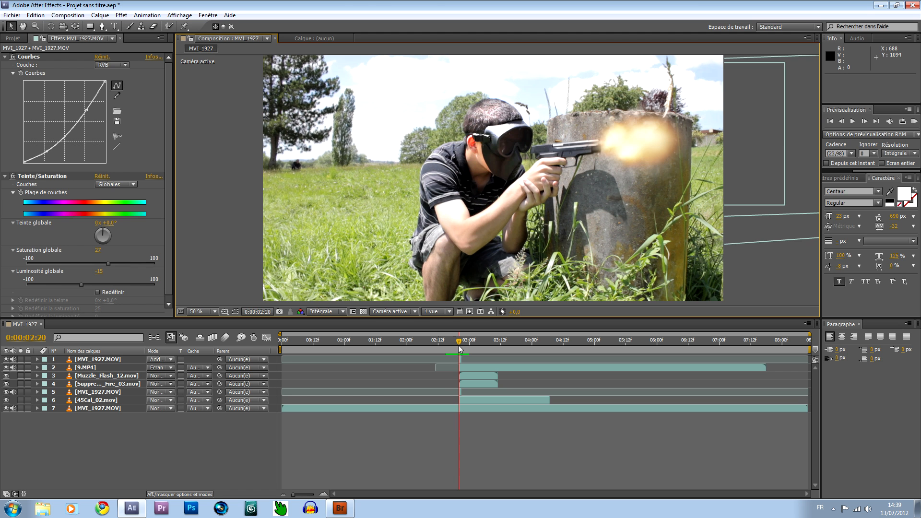
Step: Compare the full-length background MVI_1927.MOV layer with the one-frame copy above the shell layer by selecting each in turn
left_click(105, 408)
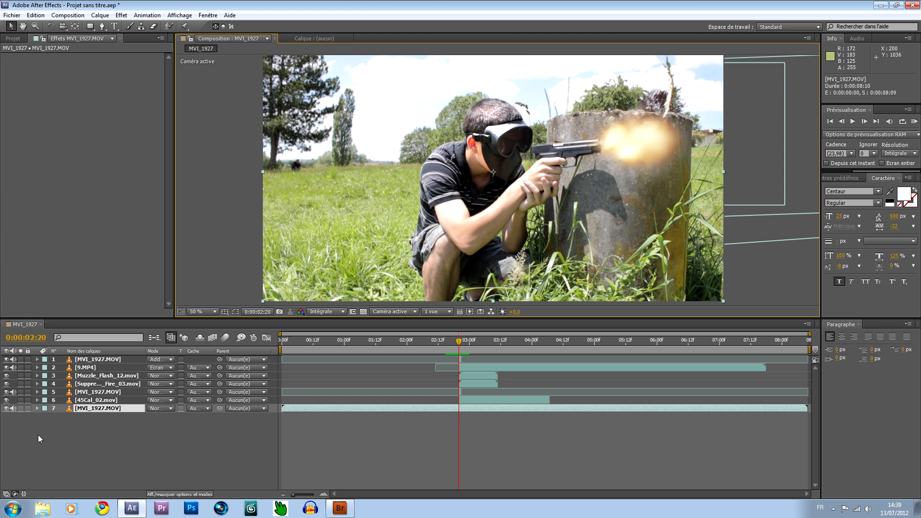
left_click(85, 425)
left_click(87, 407)
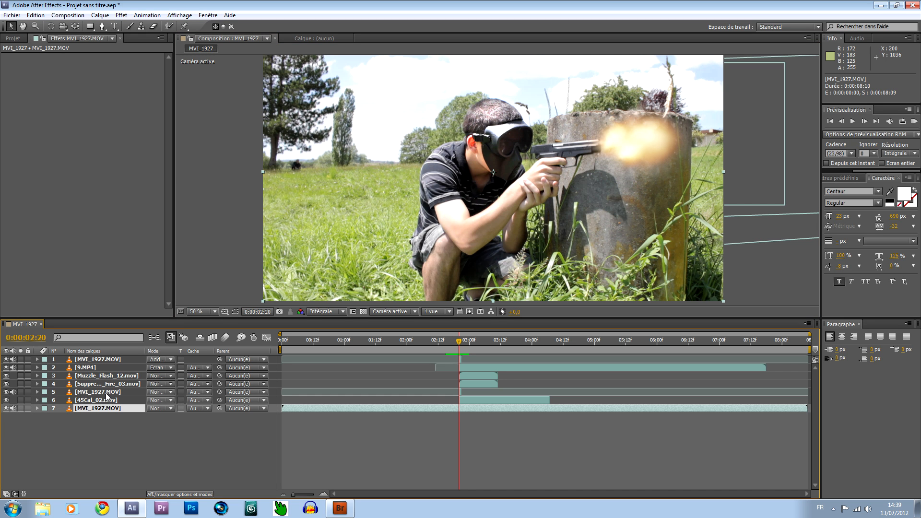
left_click(107, 392)
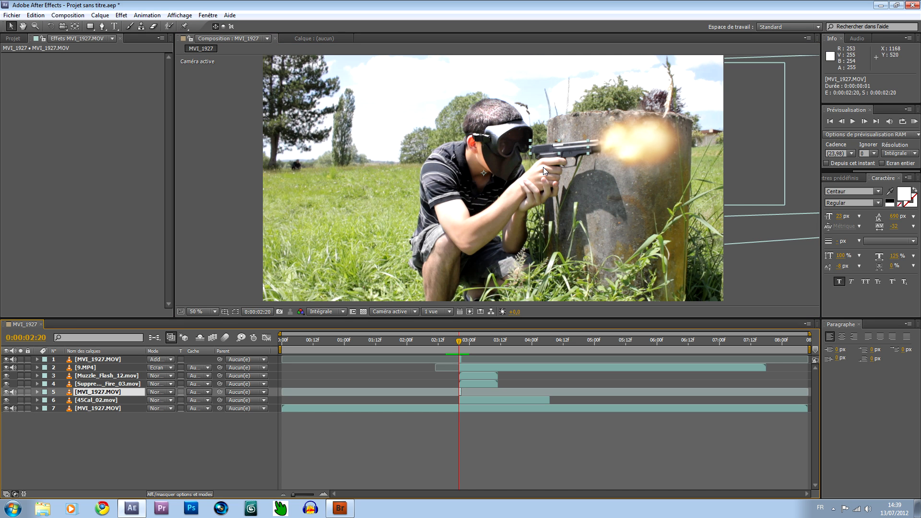
left_click(347, 171)
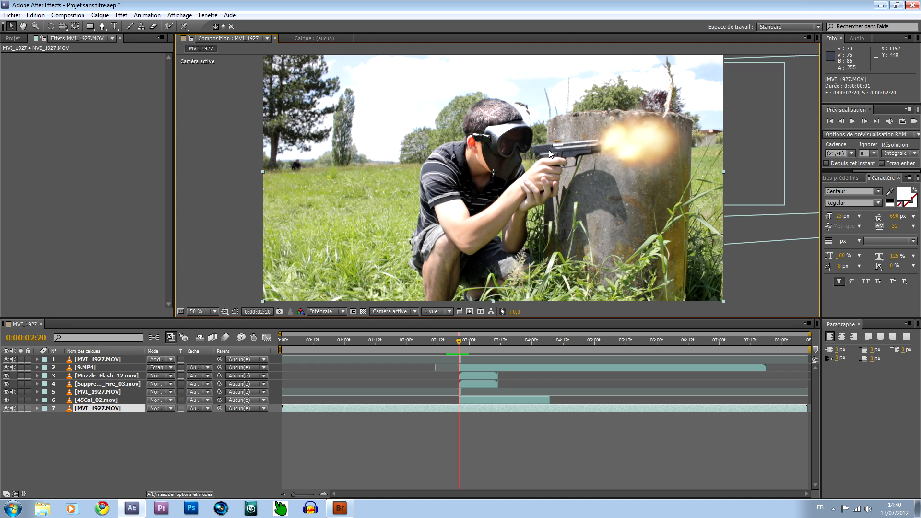
left_click(120, 394)
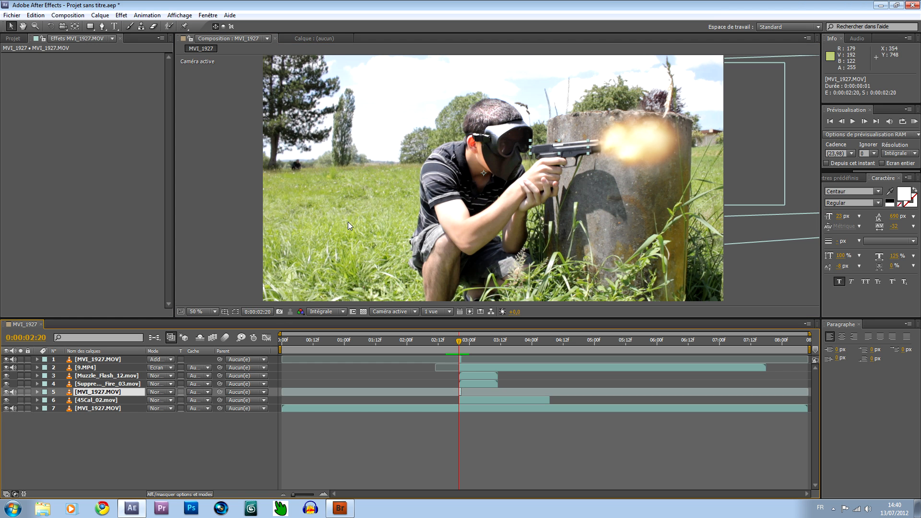
left_click(779, 277)
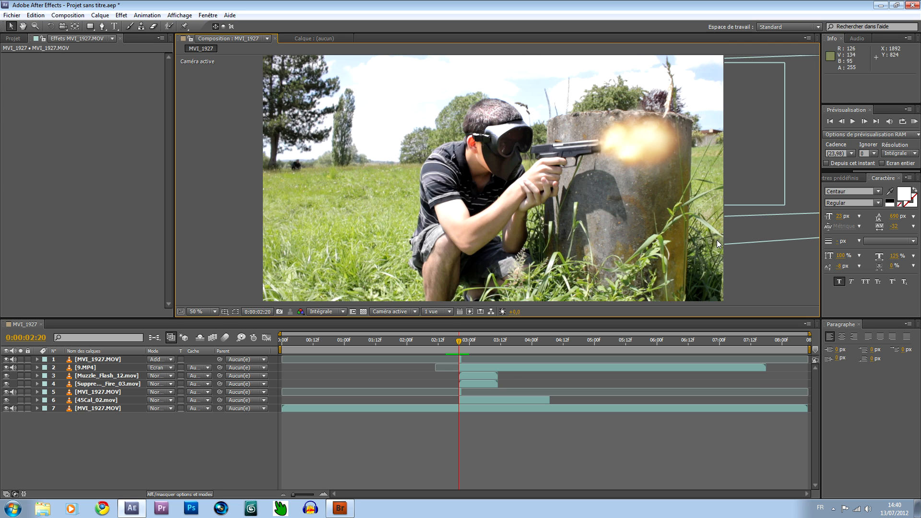
scroll(751, 247, "down", 1)
scroll(752, 248, "up", 1)
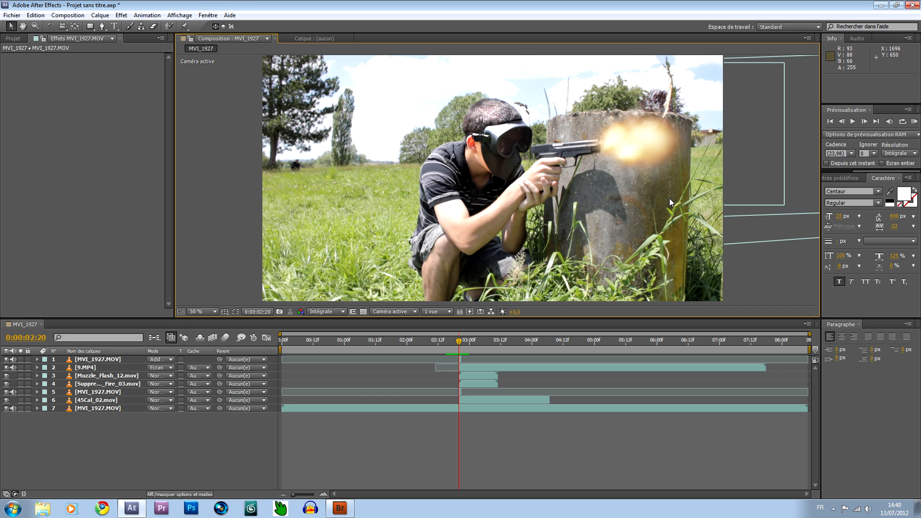
Step: Compare the frames 0:00:02:19 and 0:00:02:20 by stepping back and forth to examine the firing moment
left_click_drag(453, 346, 458, 345)
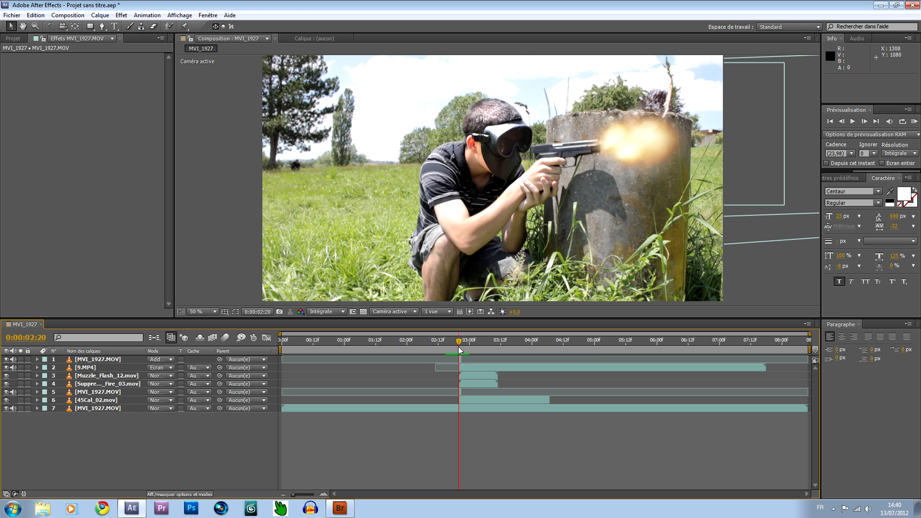
left_click_drag(460, 343, 458, 343)
key("Page_Up")
key("Page_Down")
key("Page_Up")
key("Page_Down")
key("Page_Up")
key("Page_Down")
key("Page_Up")
key("Page_Down")
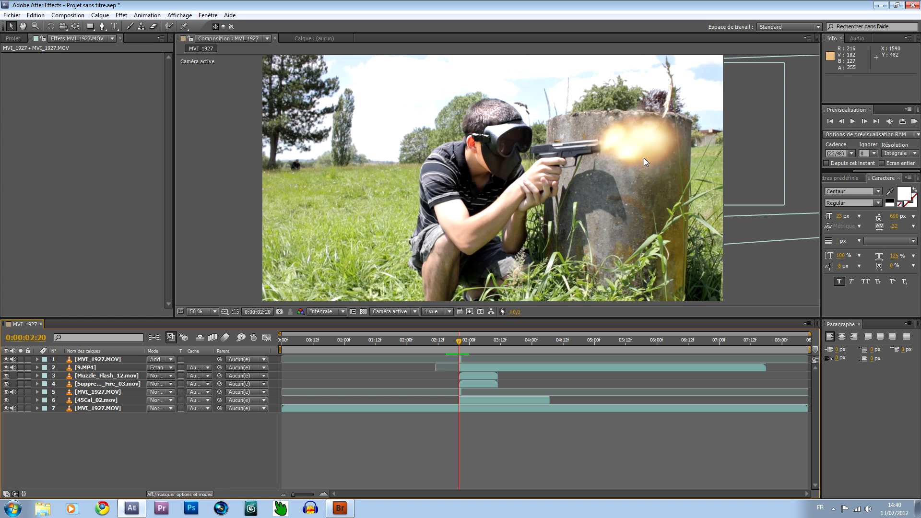